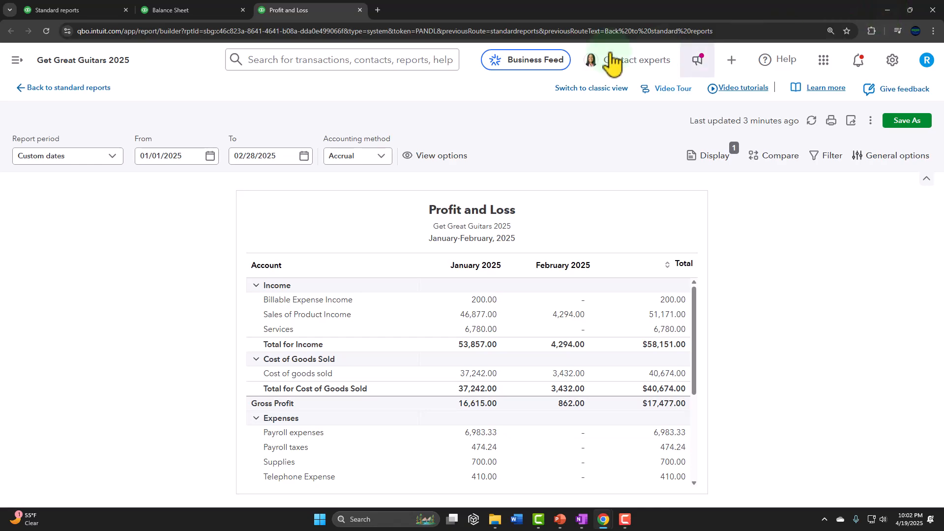
Step: Return to the Standard reports browser tab and open the Expenses transaction list with the navigation menu collapsed
click(88, 11)
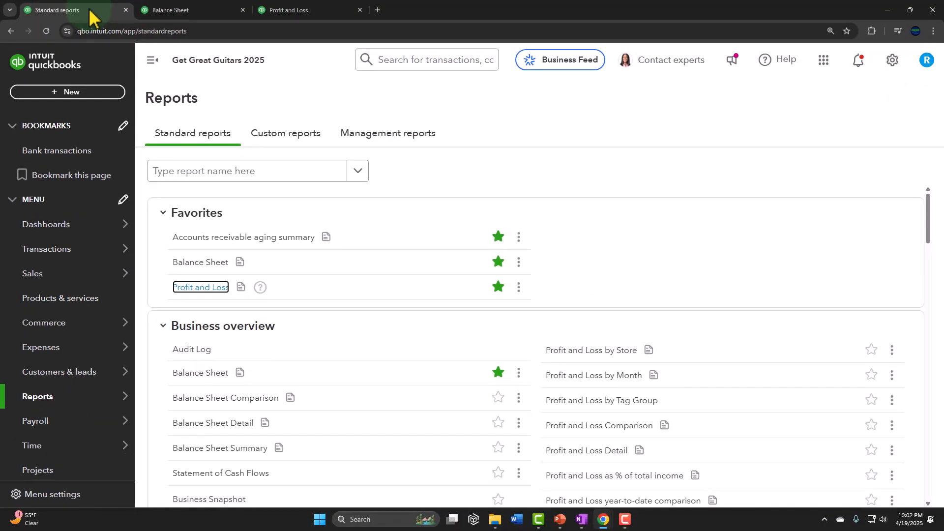
click(54, 348)
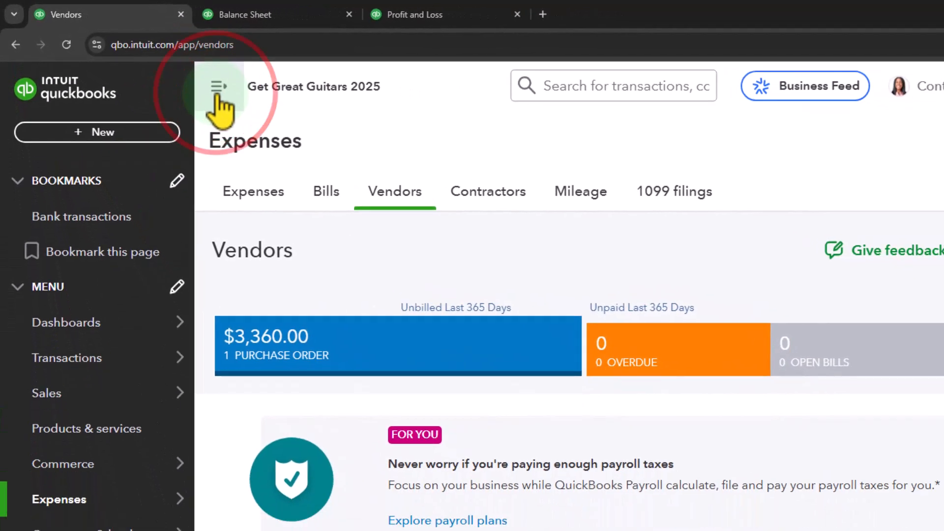
click(217, 93)
click(41, 132)
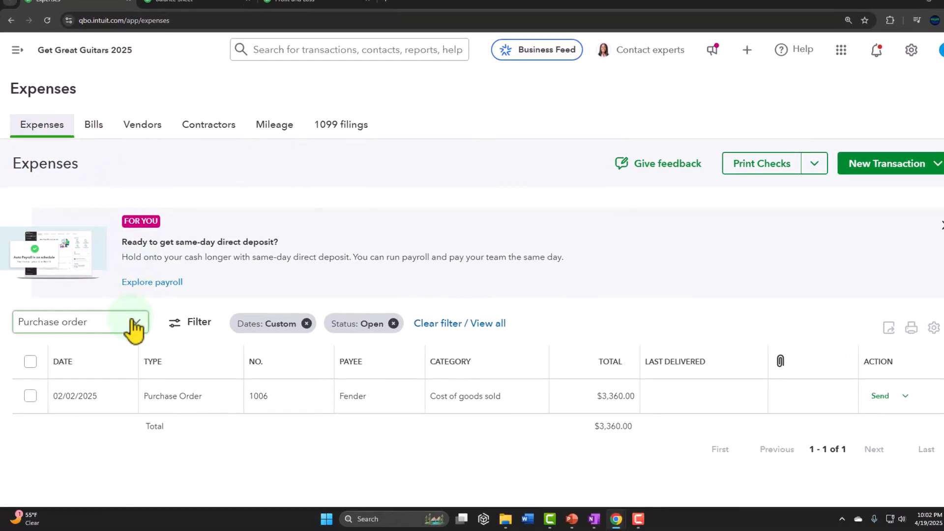
Step: Keep the expense list type set to Purchase order and check its status and date filter settings
click(135, 323)
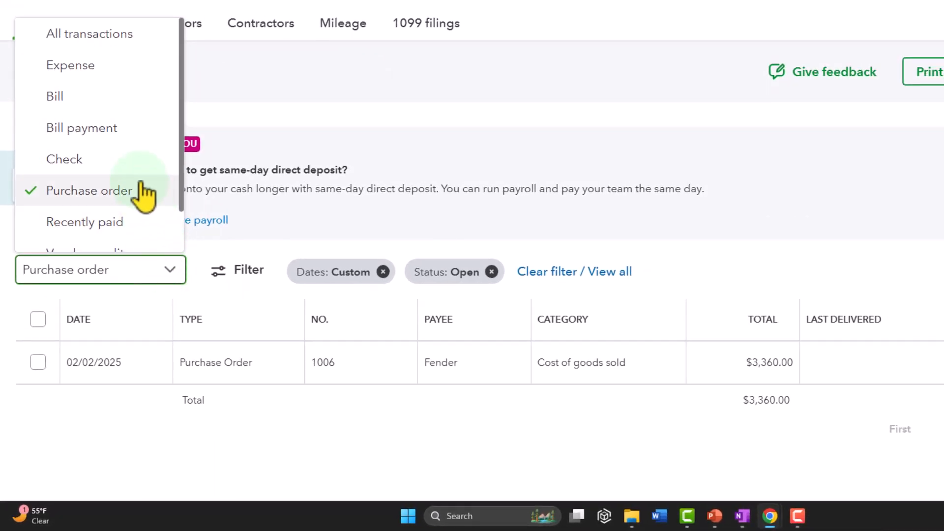
click(93, 193)
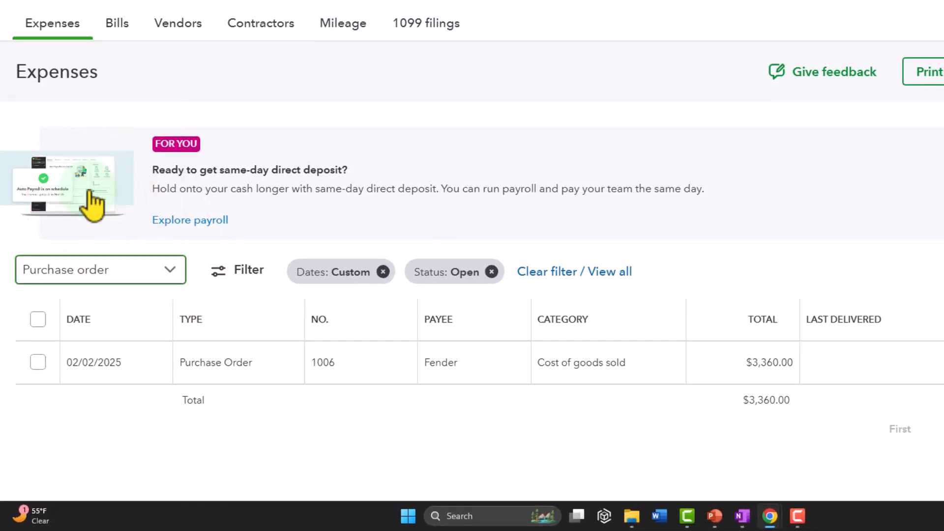
click(219, 270)
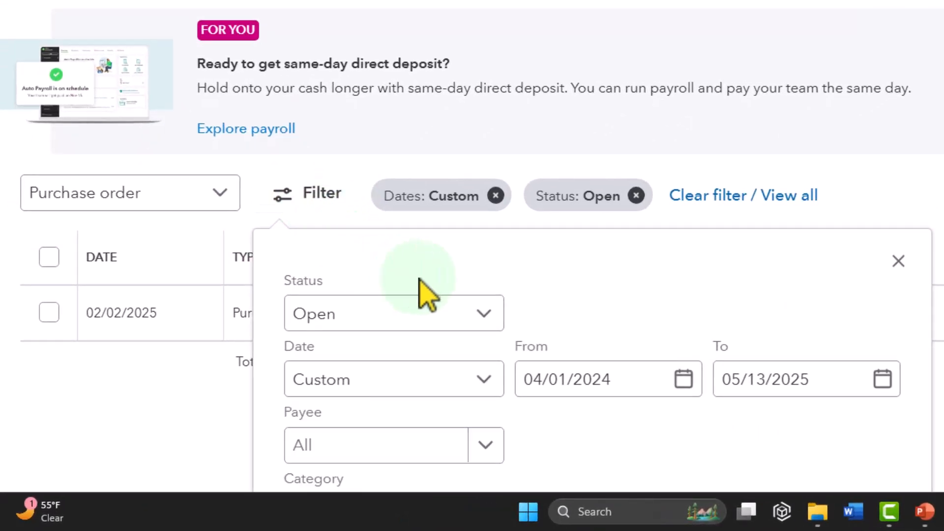
click(468, 317)
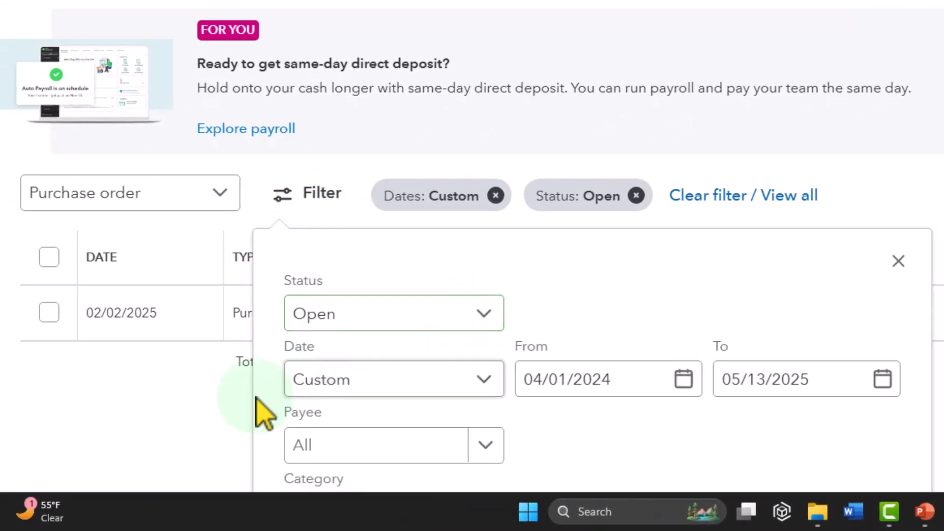
click(891, 264)
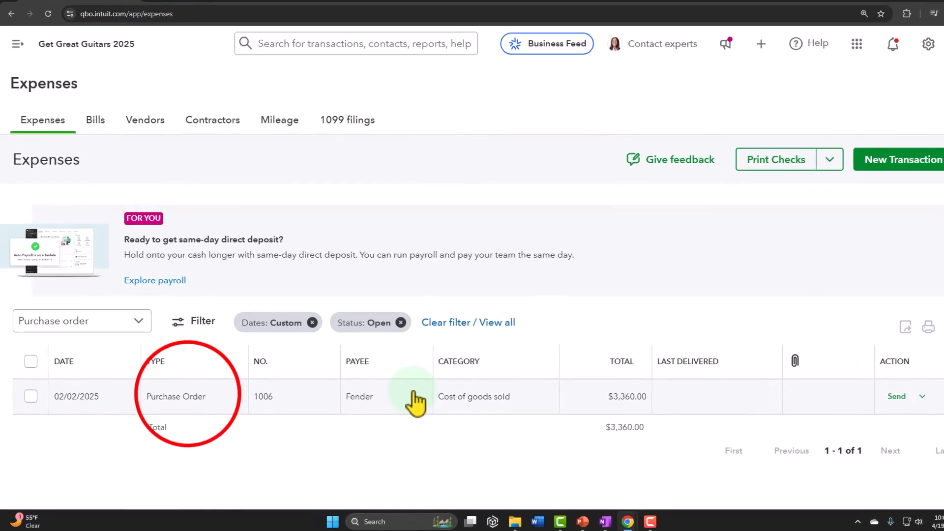
Step: Open the Fender purchase order dated 02/02/2025, review its vendor and item details, and close it
click(249, 377)
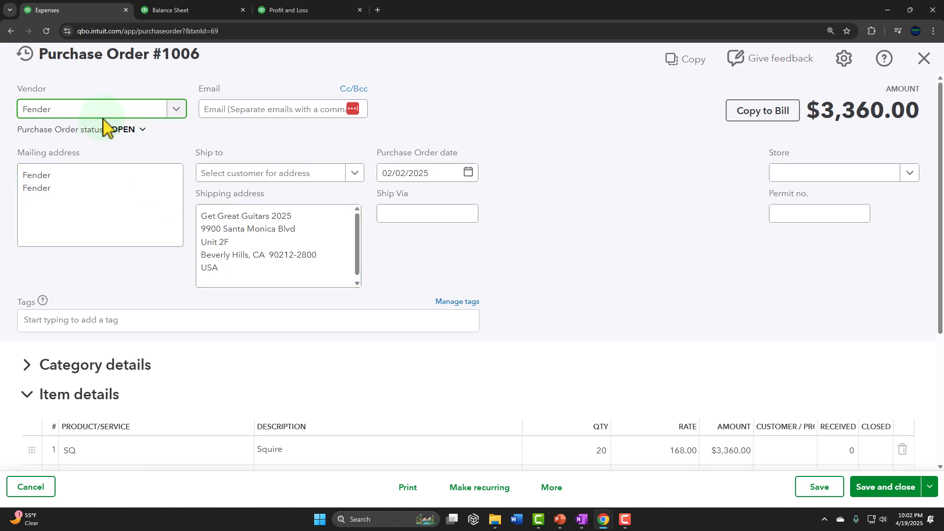
scroll(105, 125, down, 3)
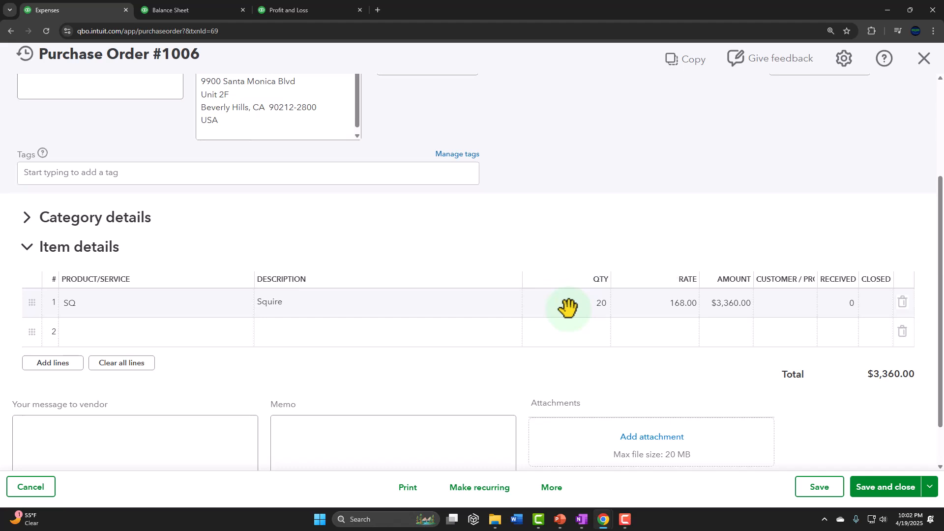
scroll(567, 307, down, 1)
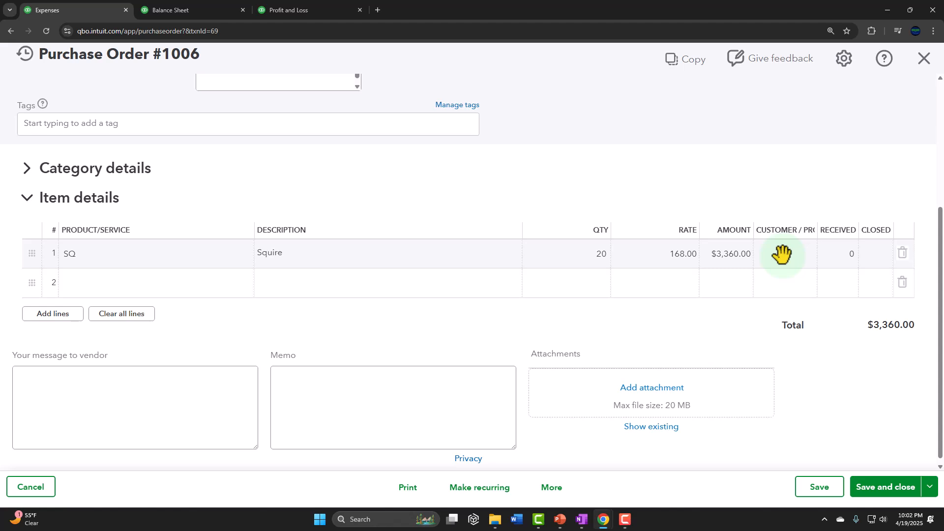
scroll(782, 253, down, 1)
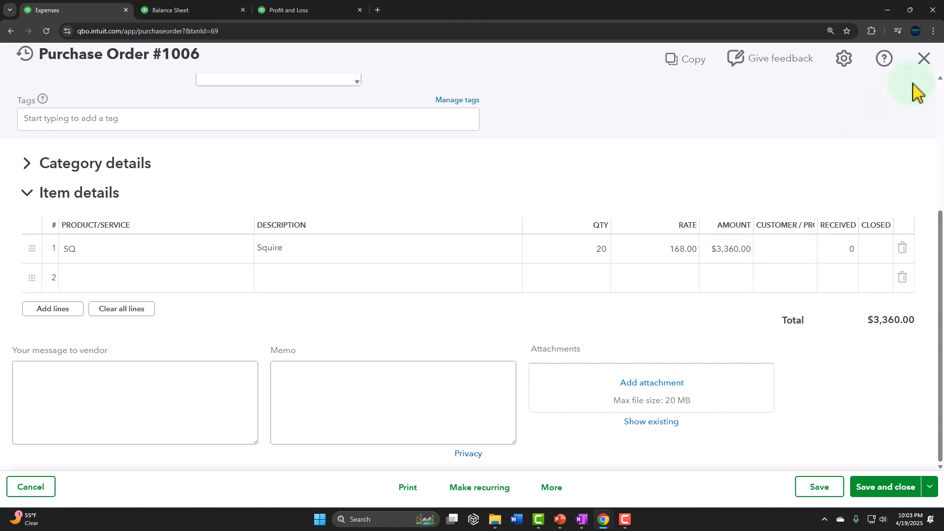
click(924, 58)
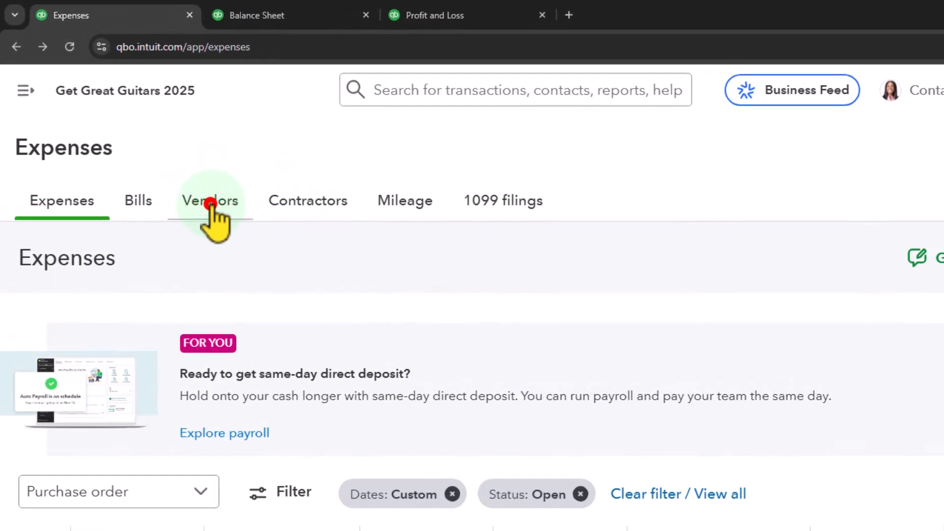
Step: Filter the vendor list to vendors with open purchase orders and open the Fender vendor record
click(191, 187)
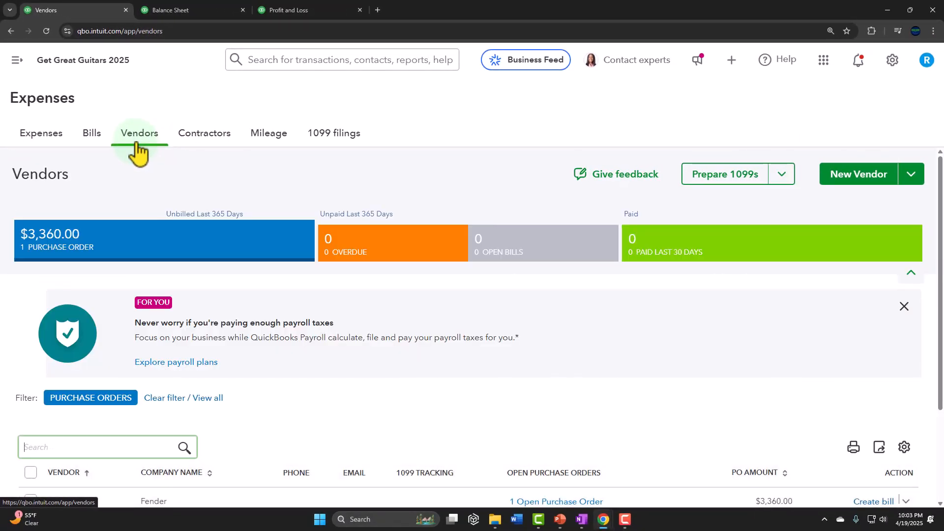
click(82, 242)
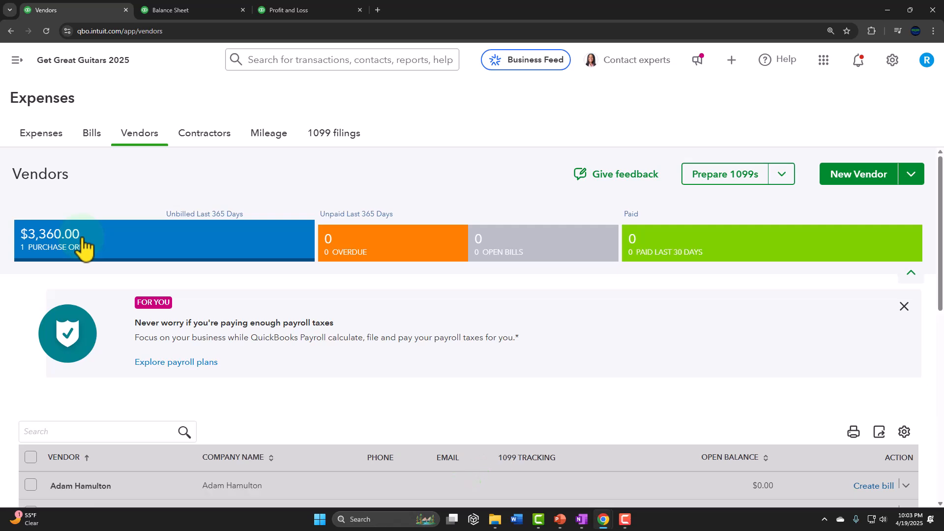
scroll(83, 246, down, 4)
scroll(83, 258, up, 4)
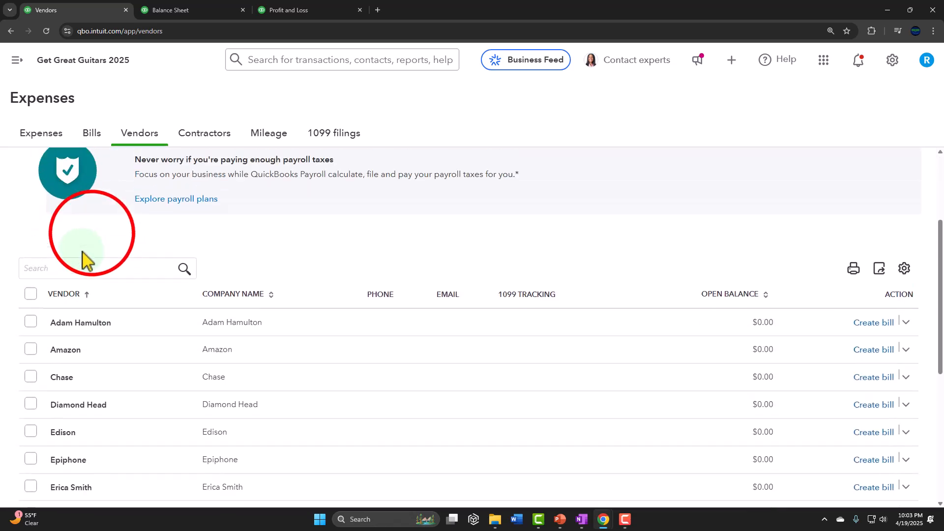
click(93, 246)
scroll(92, 246, down, 3)
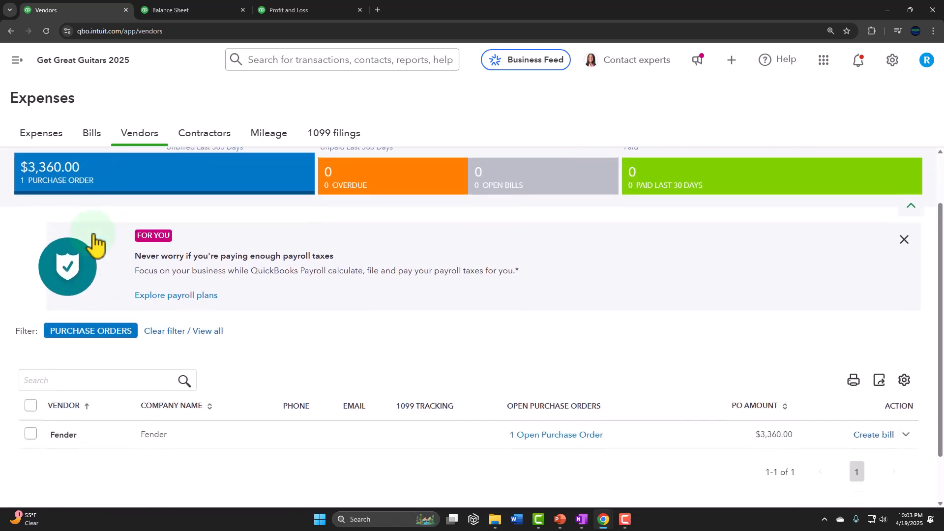
click(76, 376)
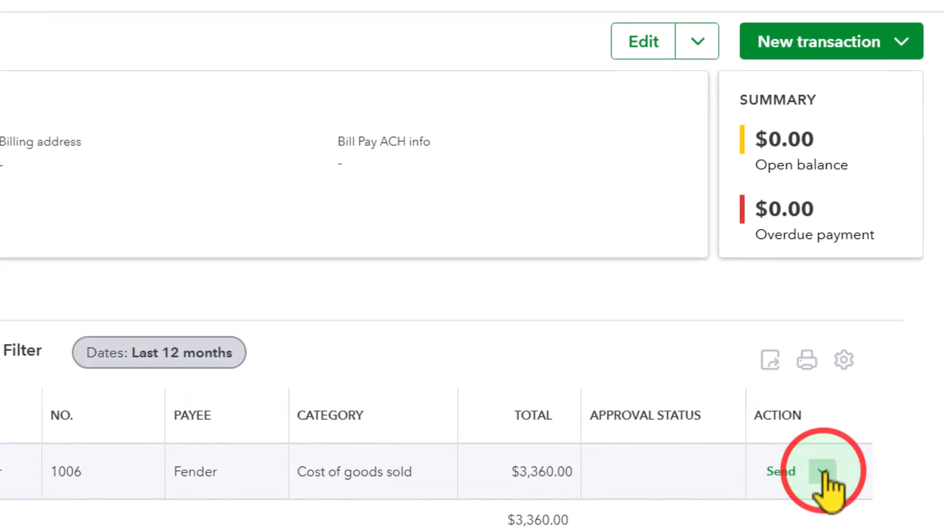
Step: Copy Fender's purchase order to a bill, review the filled-in item details, and close the bill without saving
click(823, 471)
click(798, 274)
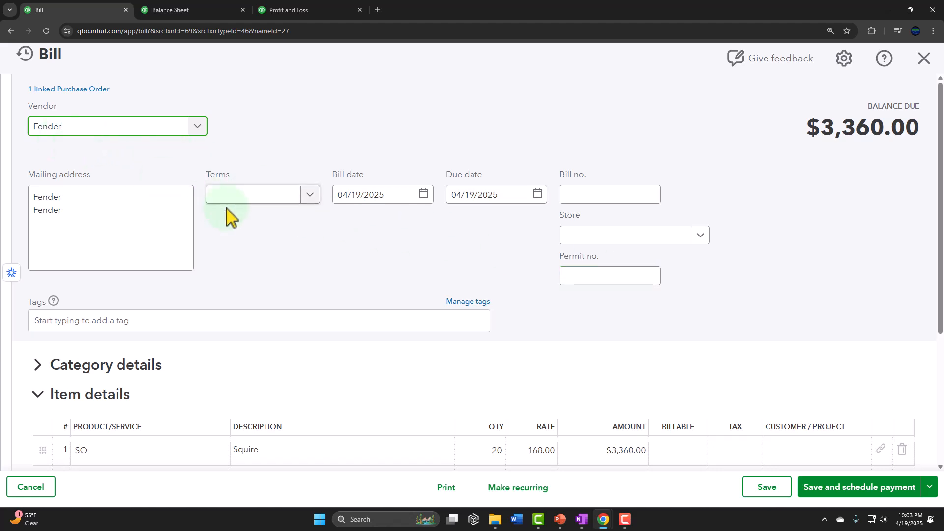
scroll(270, 241, down, 2)
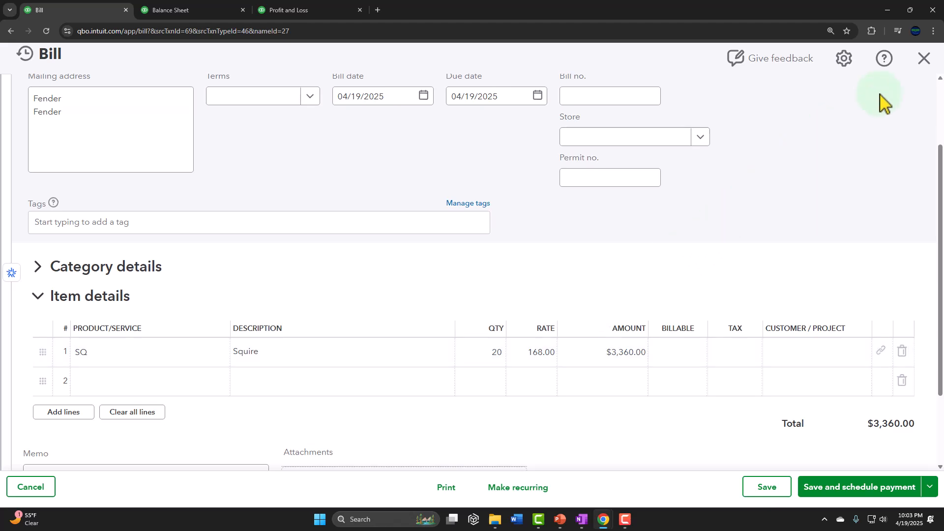
click(924, 58)
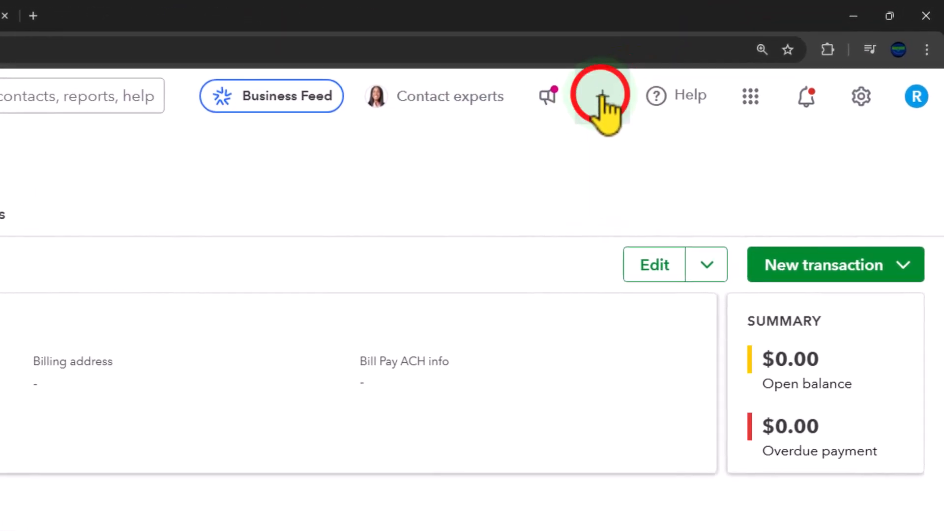
Step: Create a new bill for the vendor Fender and add its open purchase order dated Feb 2, 2025 to it
click(629, 89)
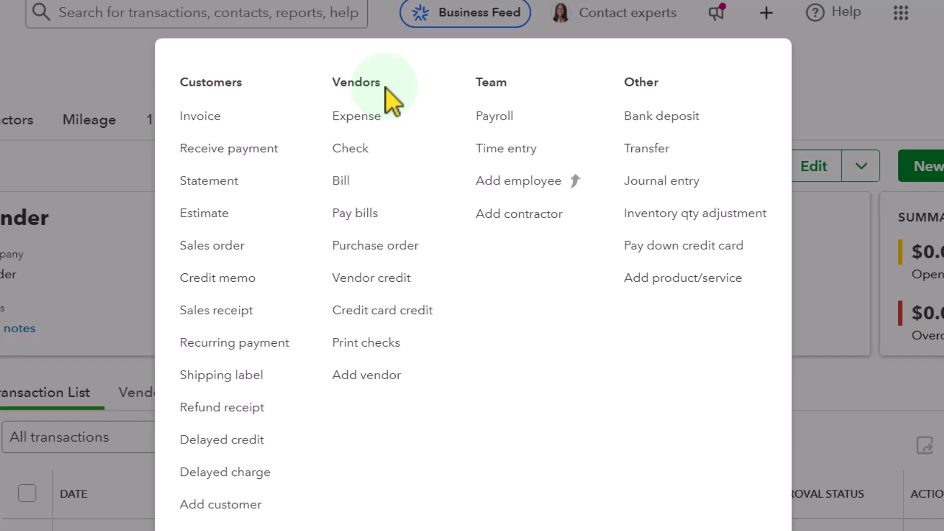
click(348, 179)
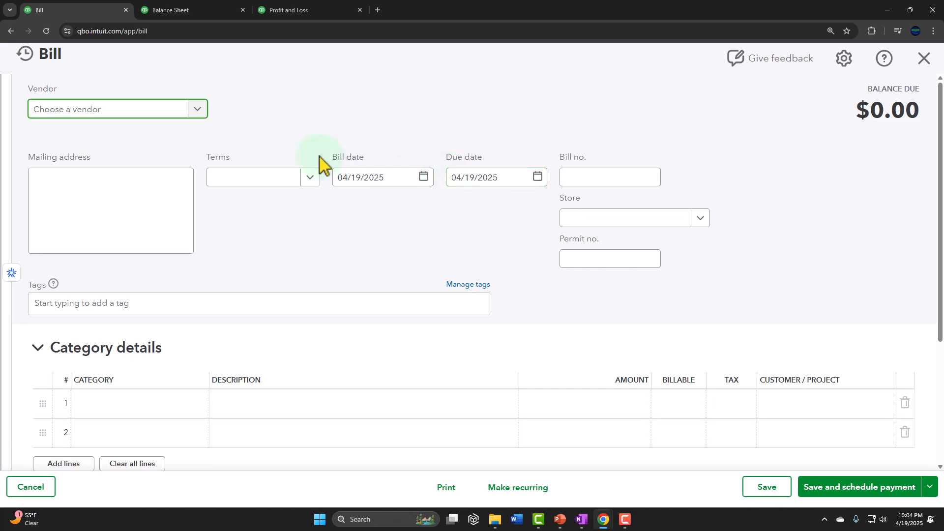
text(fen)
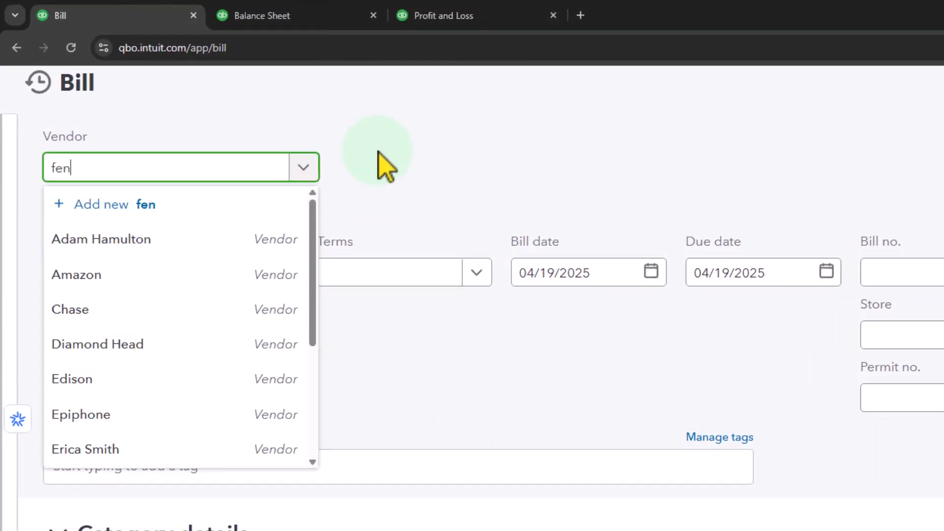
click(114, 250)
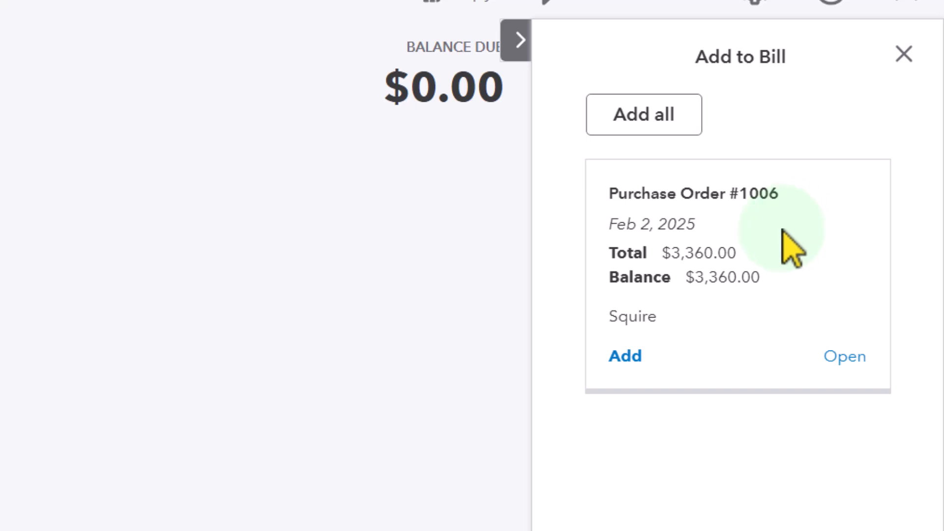
click(635, 359)
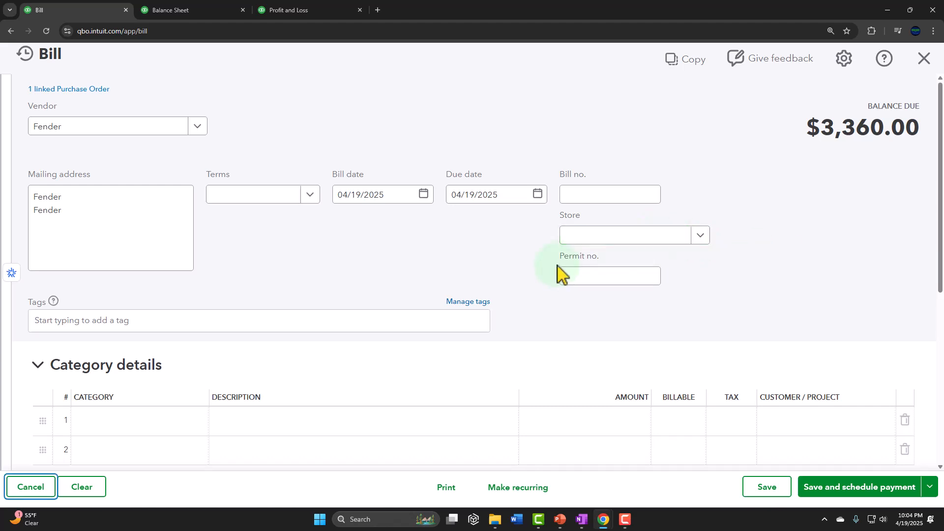
Step: Set the bill date to 02/22/2024, leaving the terms, bill number, store and permit number blank
click(109, 125)
key(Tab)
key(Tab)
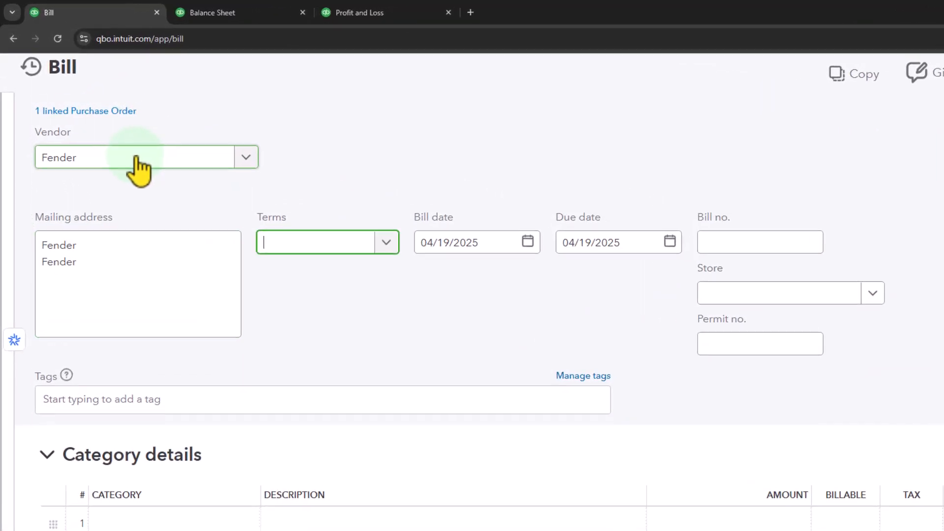
key(Tab)
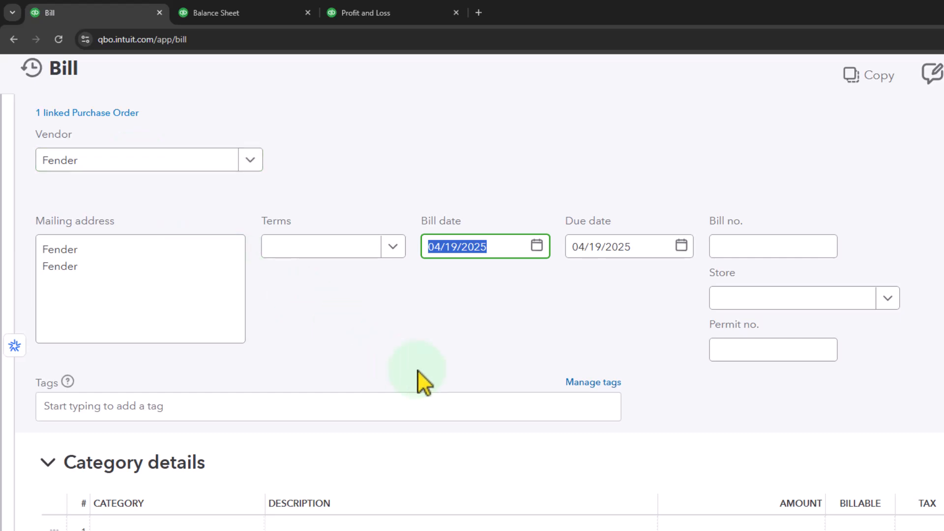
text(0222)
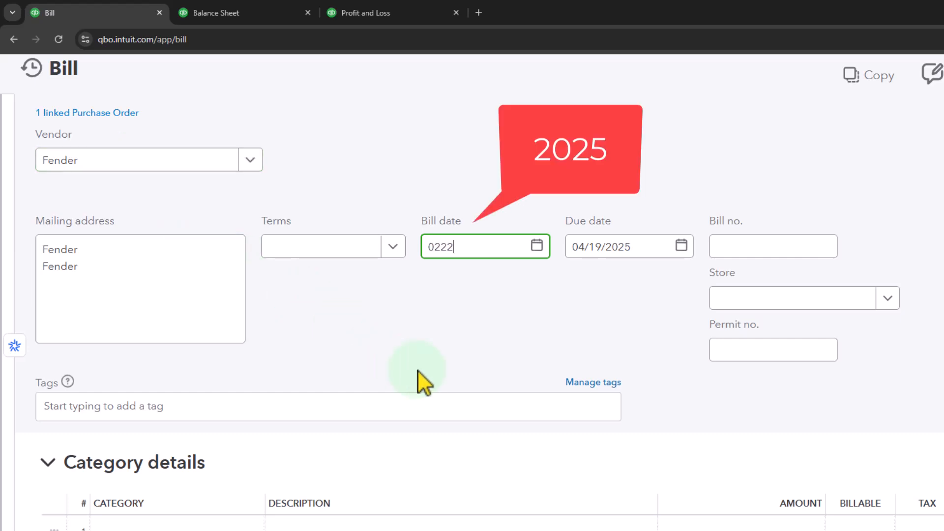
key(Tab)
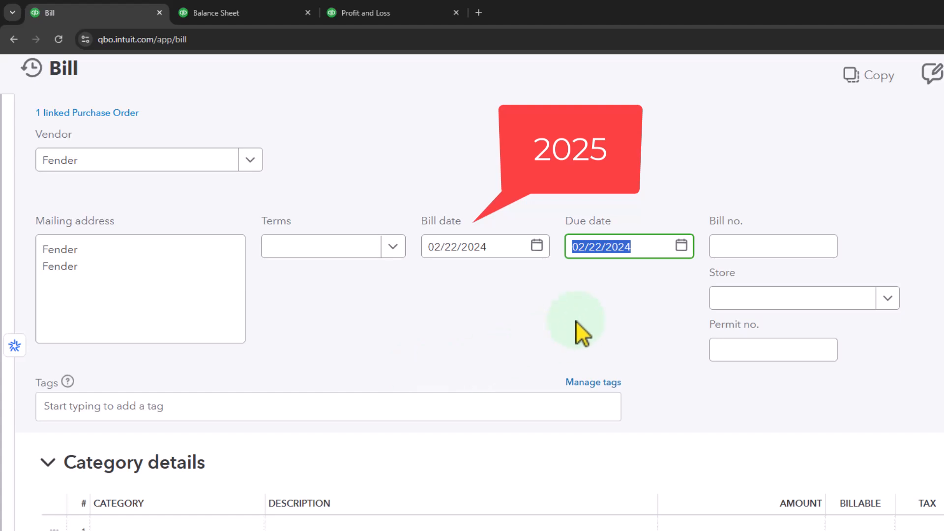
key(Tab)
key(Tab)
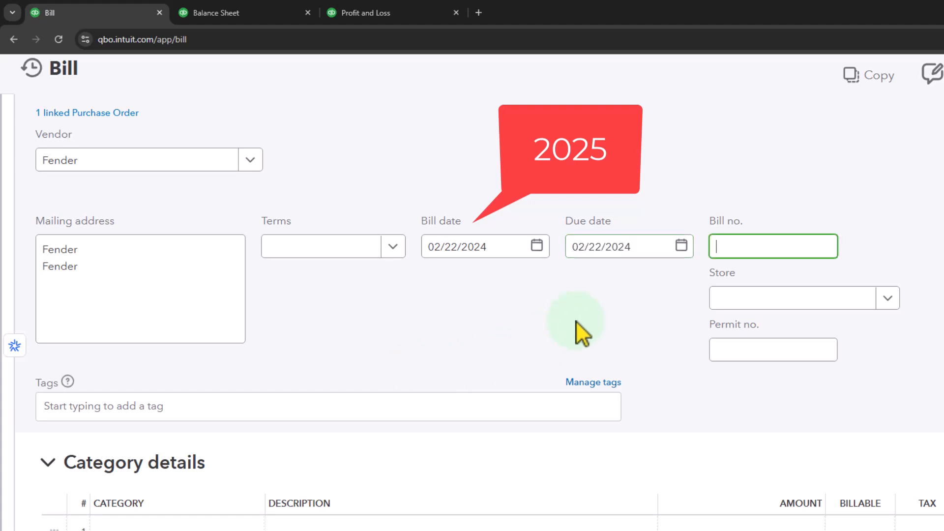
key(Tab)
key(Tab)
key(Tab)
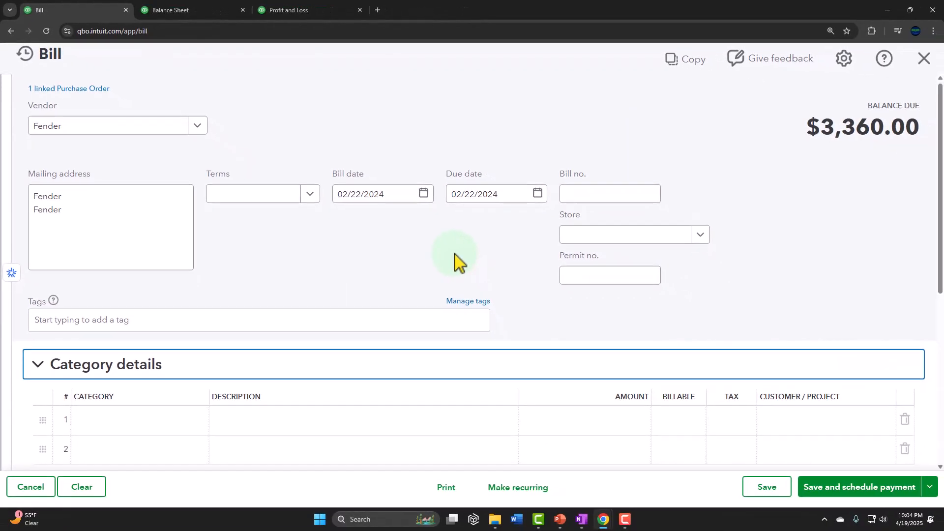
Step: Collapse the bill's category details section so that only the item details stay expanded
scroll(455, 258, down, 3)
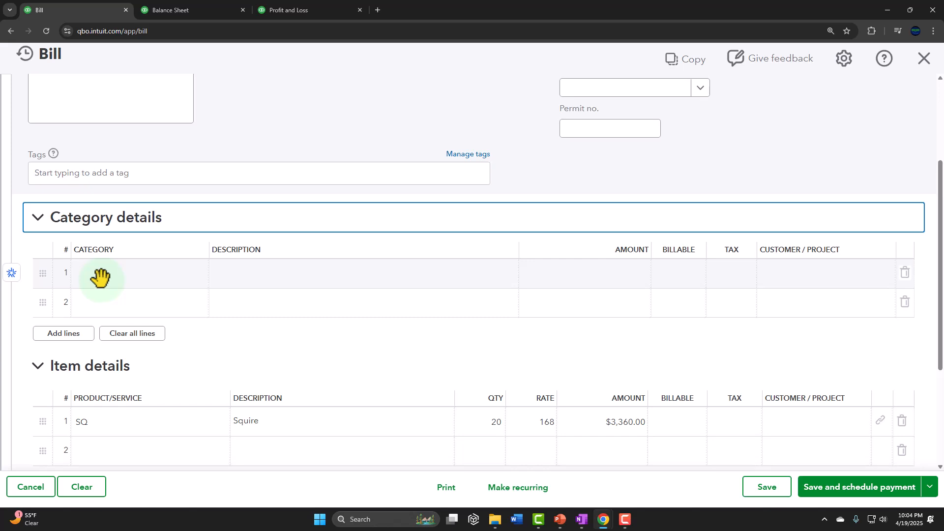
scroll(100, 278, down, 1)
click(37, 169)
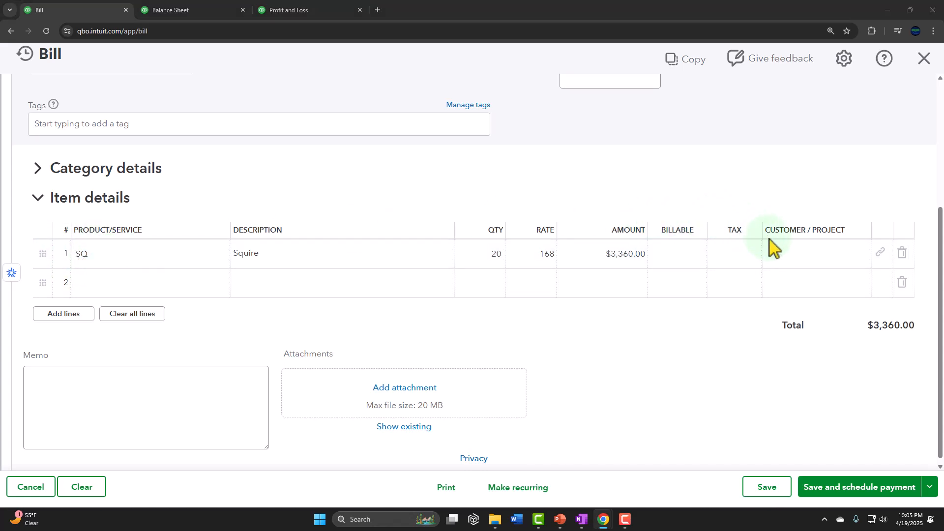
Step: Add New Music Stuff as a new customer from the Squire line's customer/project field and save it
click(791, 255)
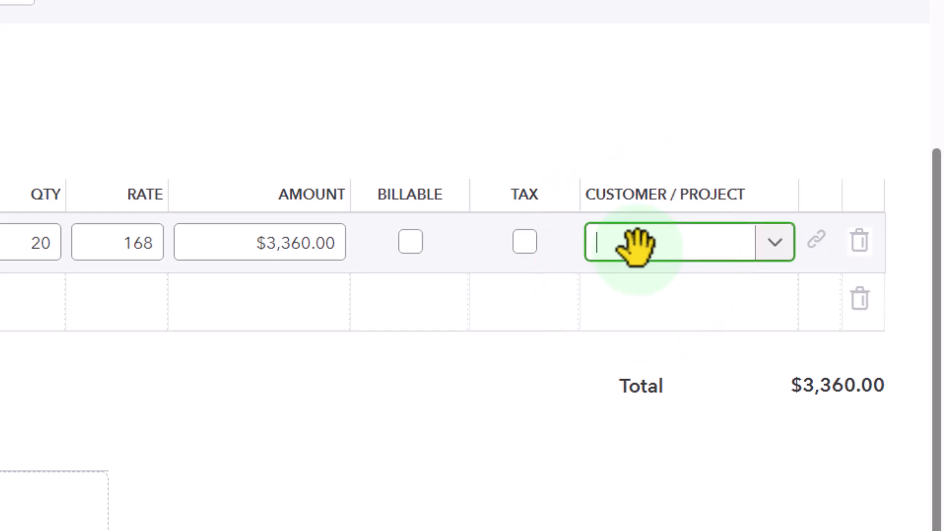
text(New)
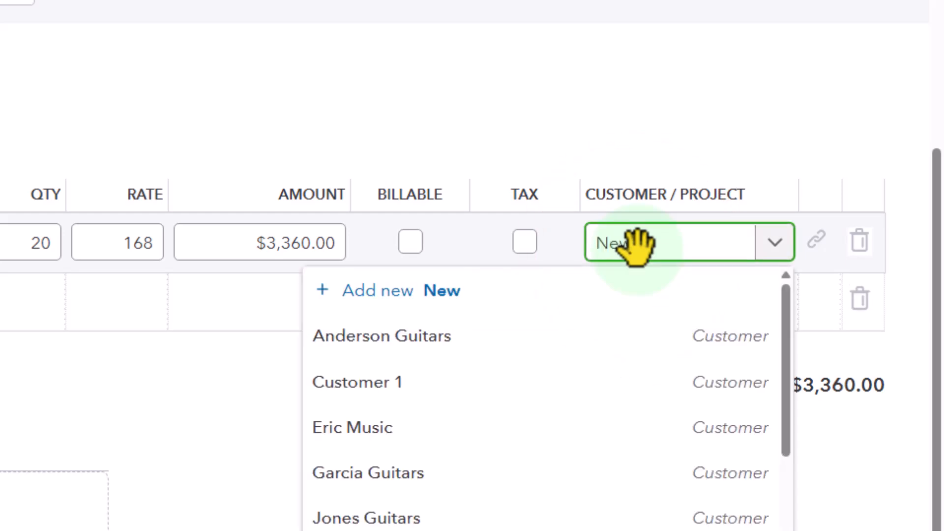
text( Music Su)
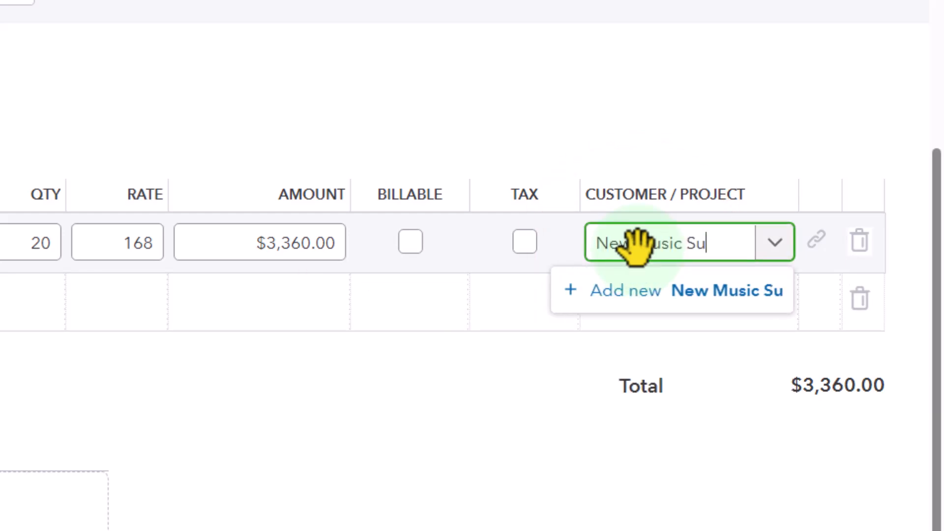
key(BackSpace)
text(tuff)
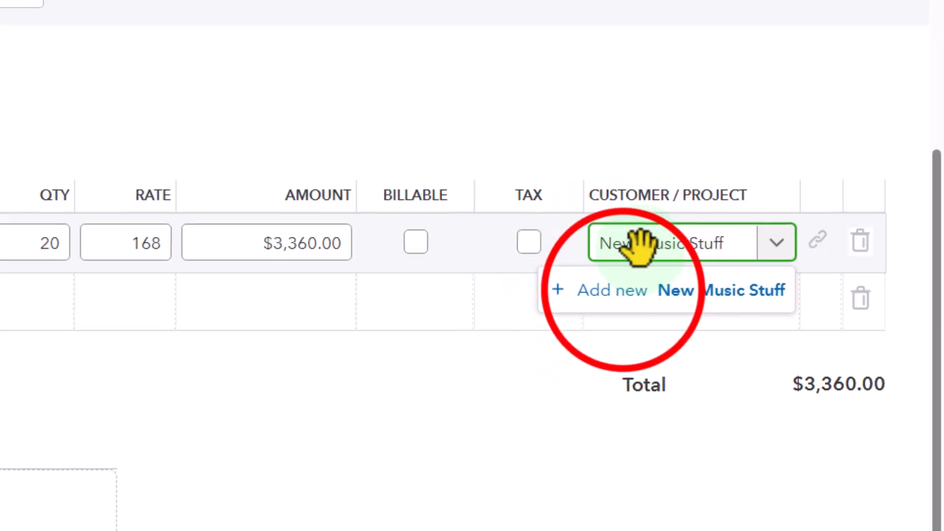
click(634, 290)
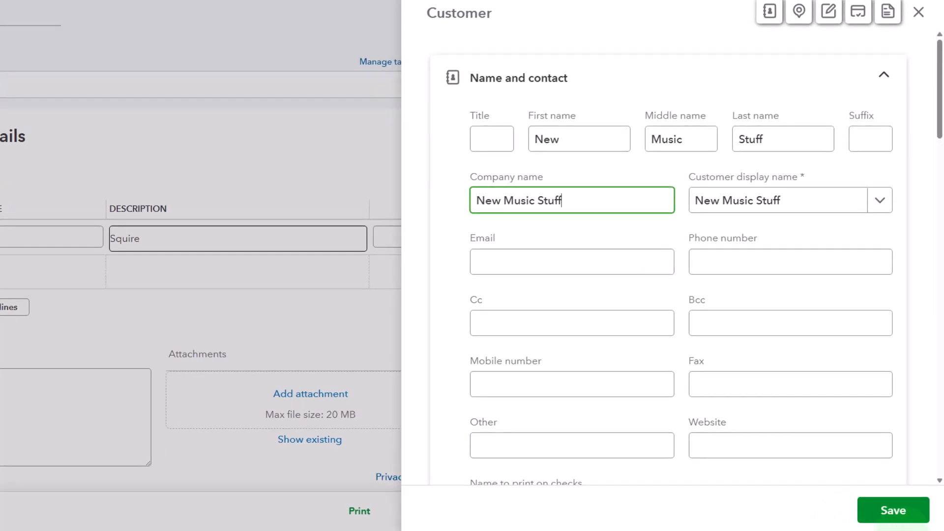
click(894, 509)
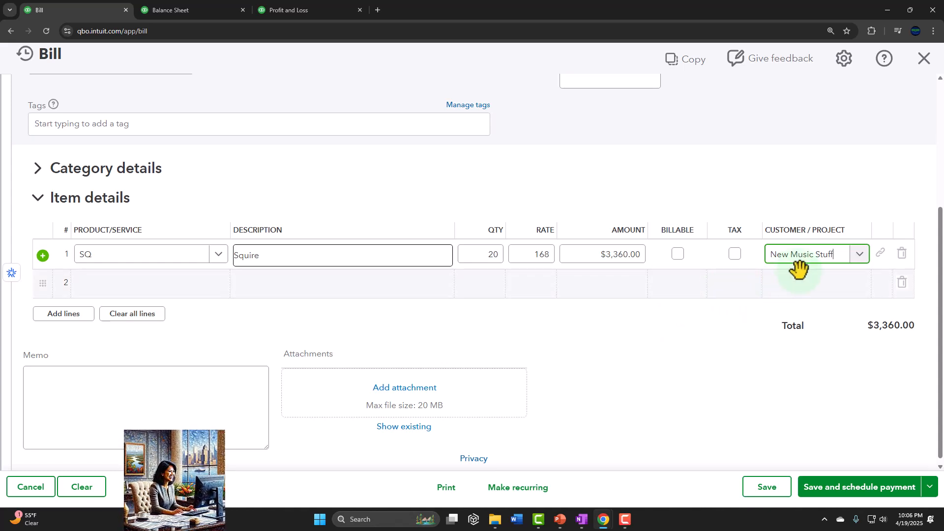
click(687, 379)
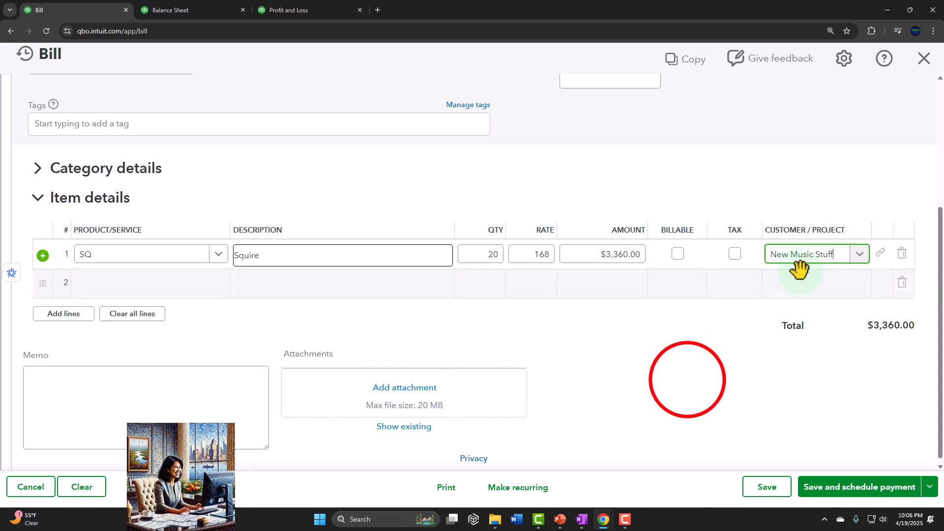
click(787, 252)
click(789, 252)
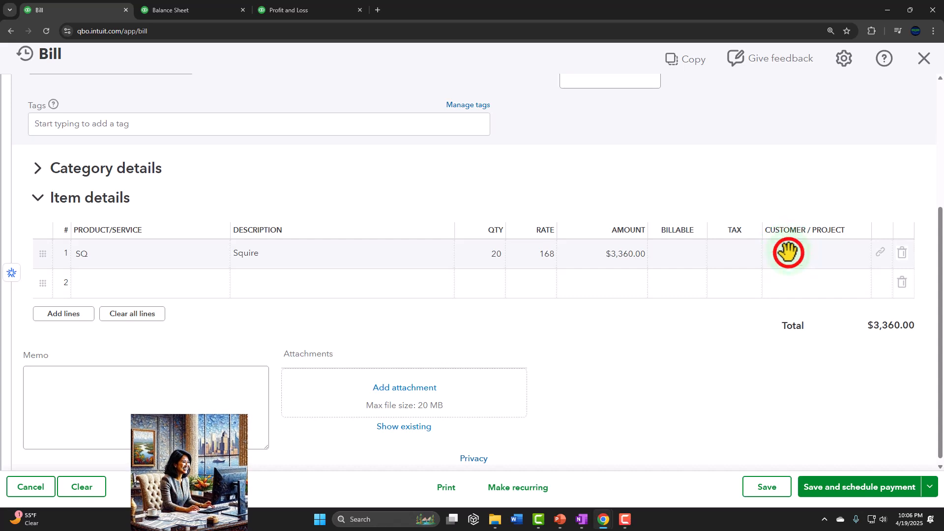
text(New Music Stuff)
click(697, 355)
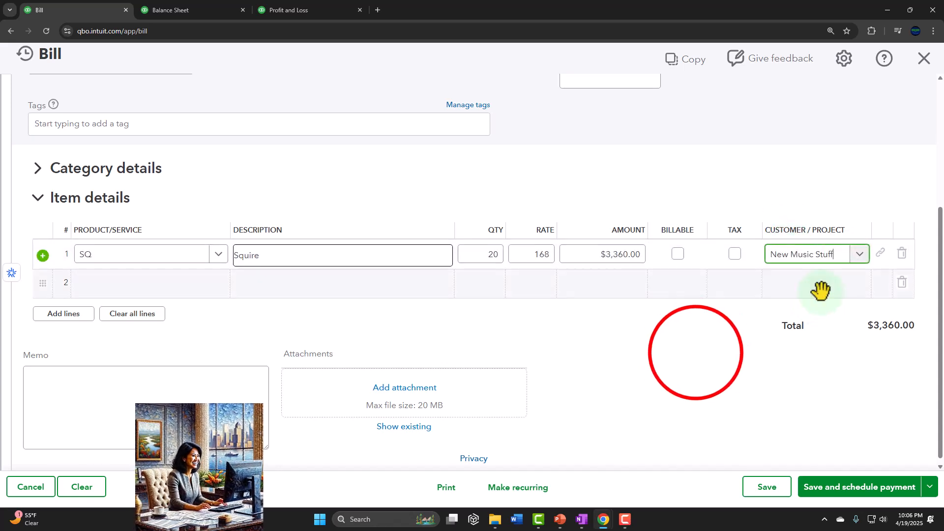
click(793, 257)
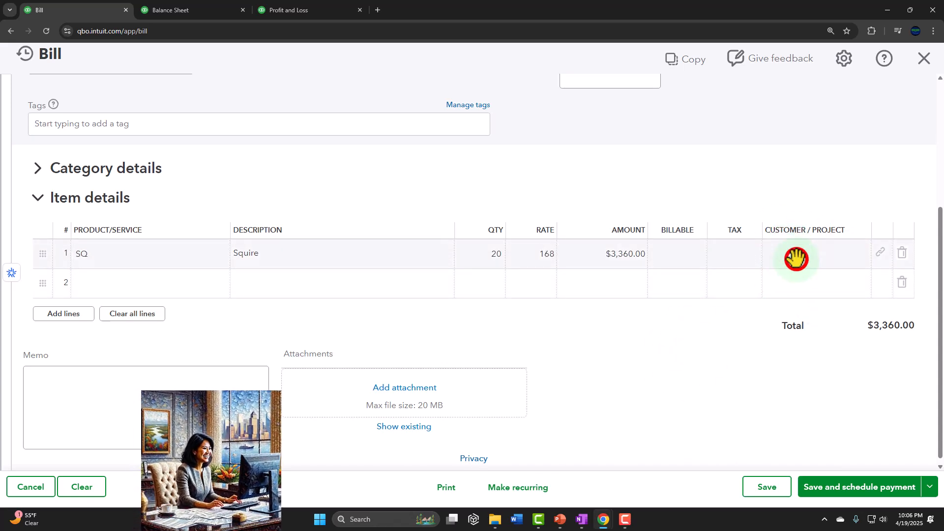
text(New Music Stuff)
click(724, 356)
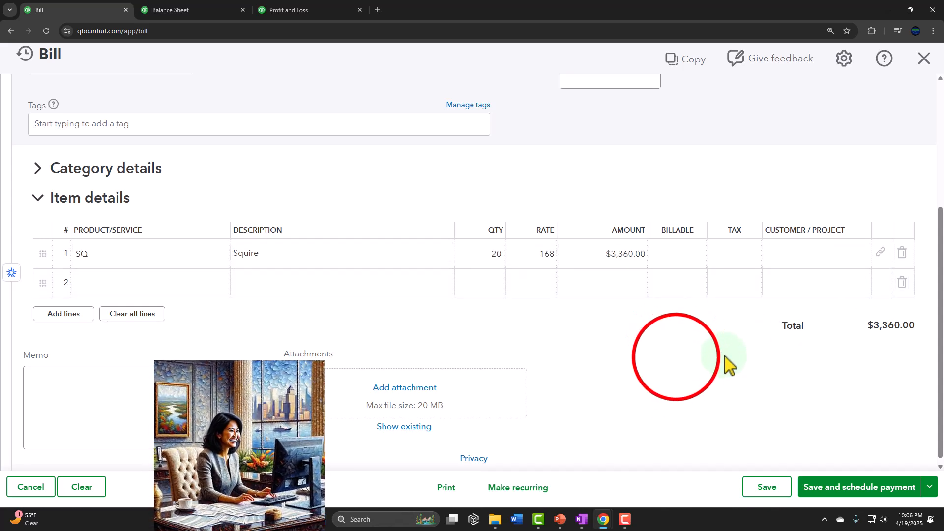
key(ctrl+minus)
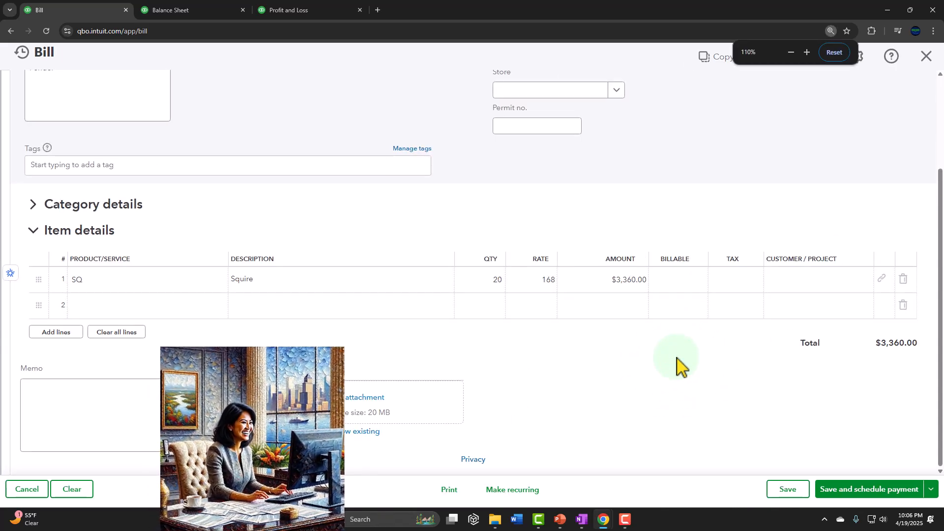
key(ctrl+minus)
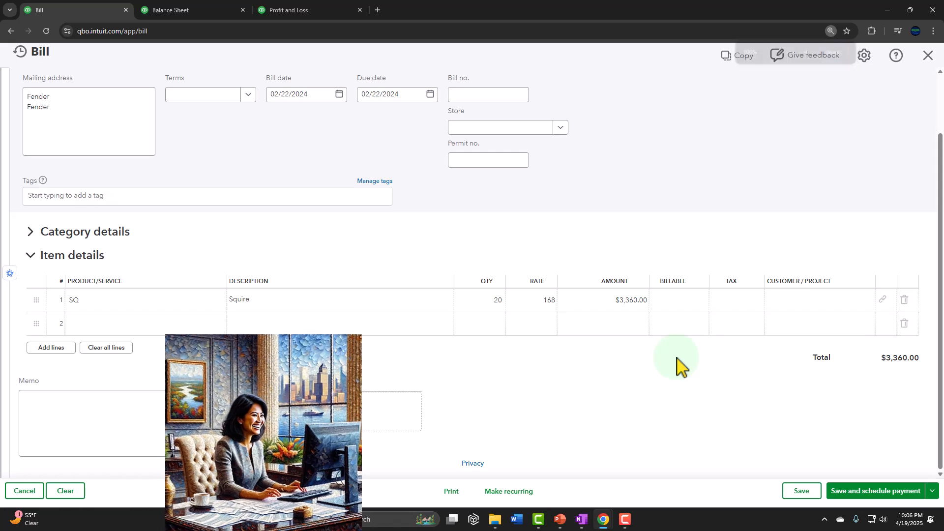
key(ctrl+plus)
key(ctrl+plus)
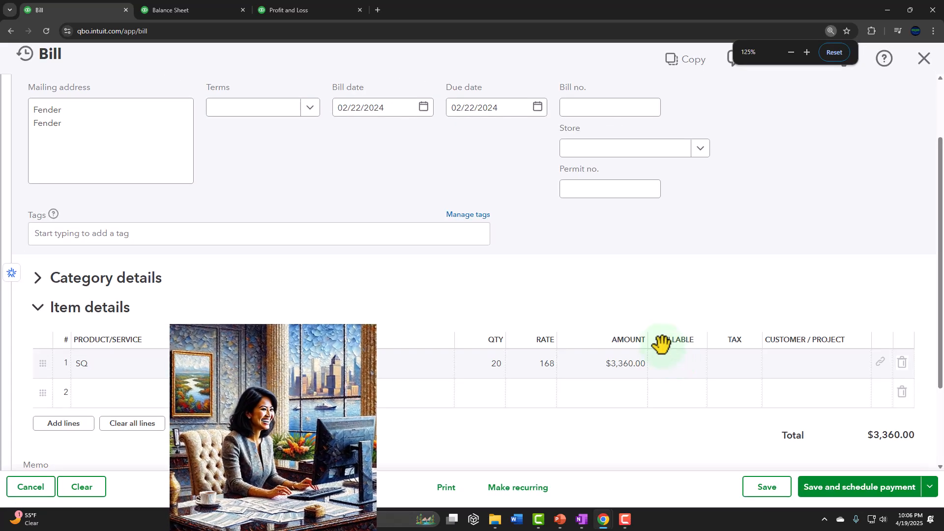
Step: Mark the Squire item line as both billable and taxable
scroll(664, 351, down, 1)
click(676, 268)
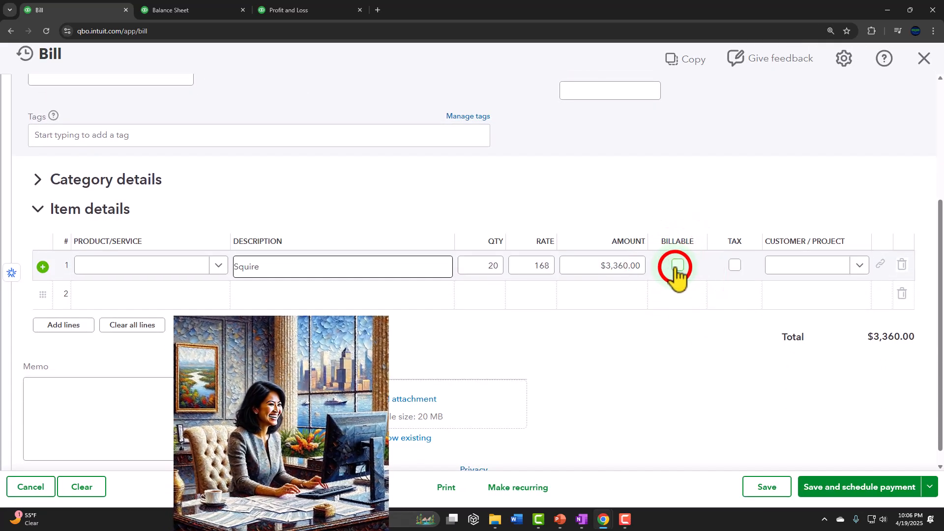
click(732, 268)
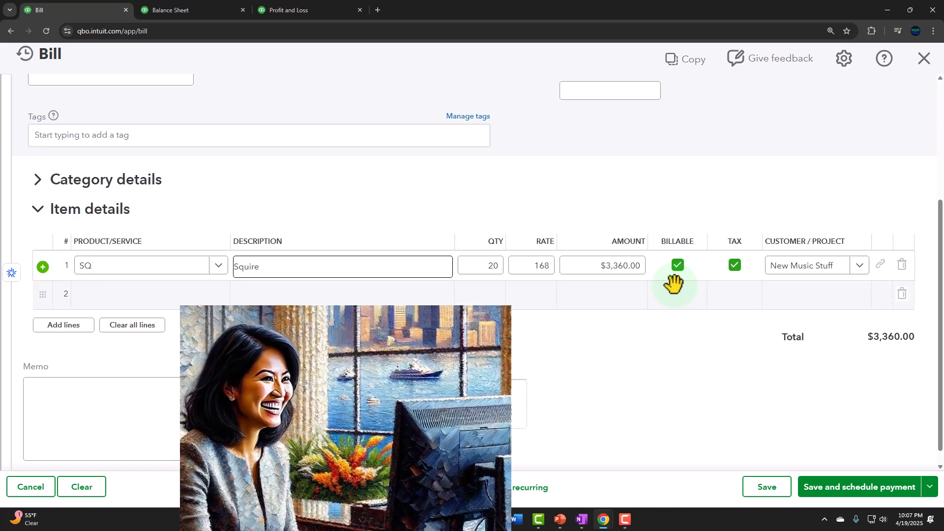
Step: Save and close the bill, correcting its bill date to 02/22/2025
scroll(674, 282, down, 1)
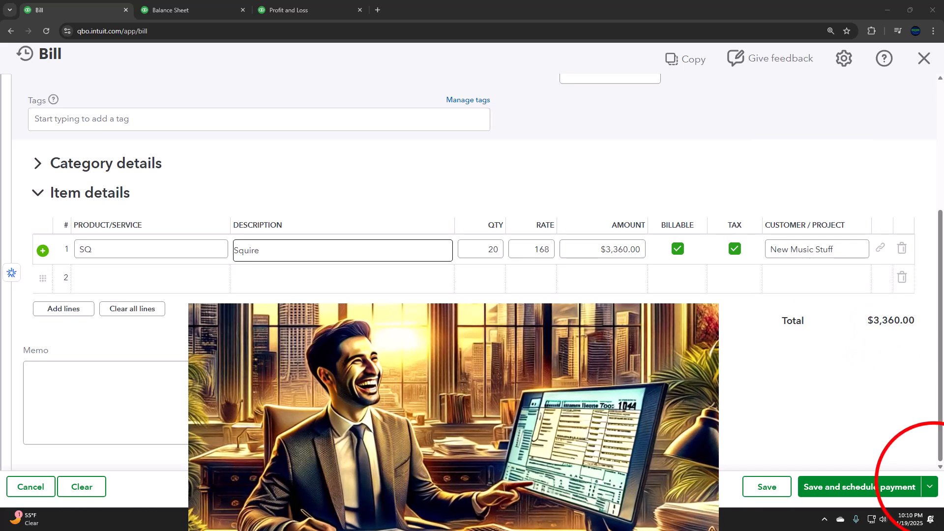
click(929, 486)
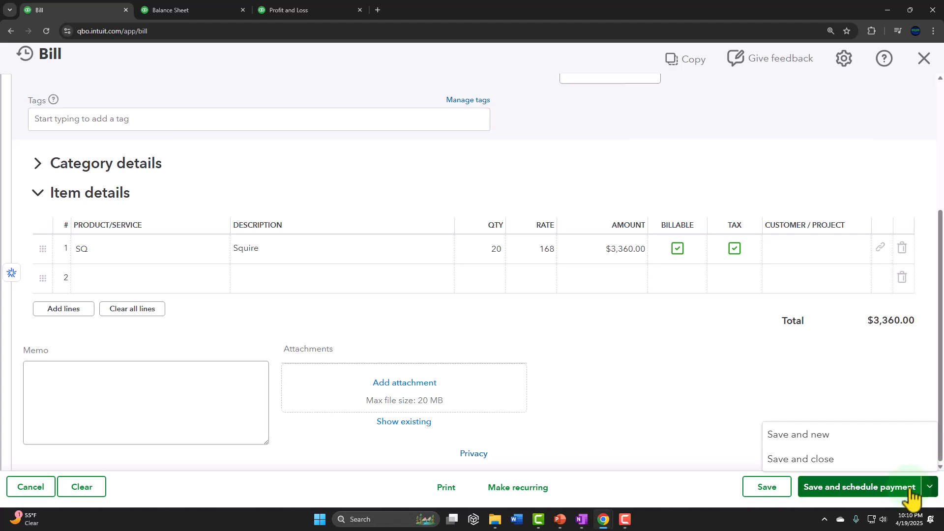
click(794, 462)
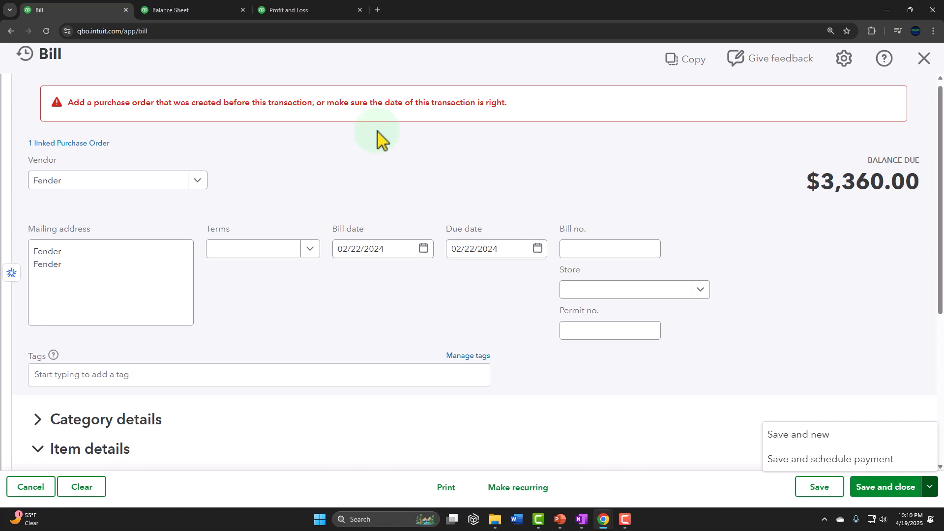
triple_click(392, 249)
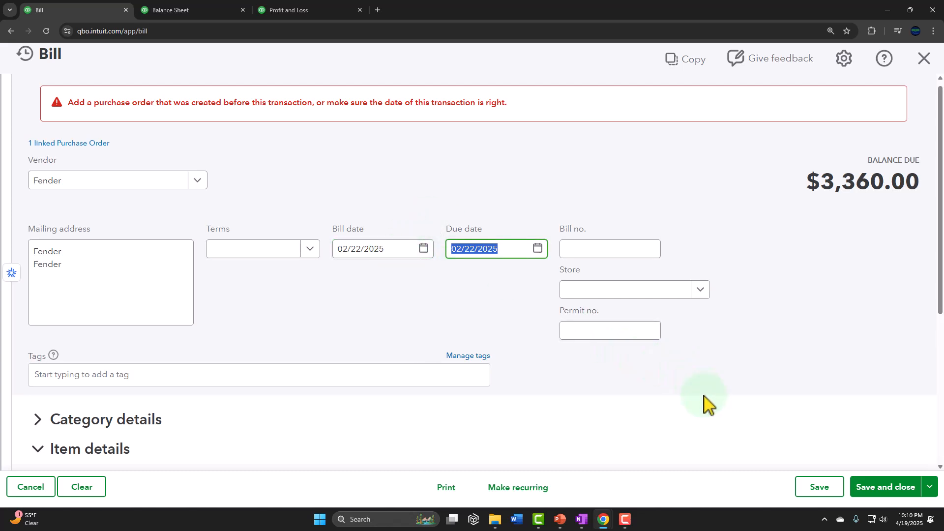
click(875, 489)
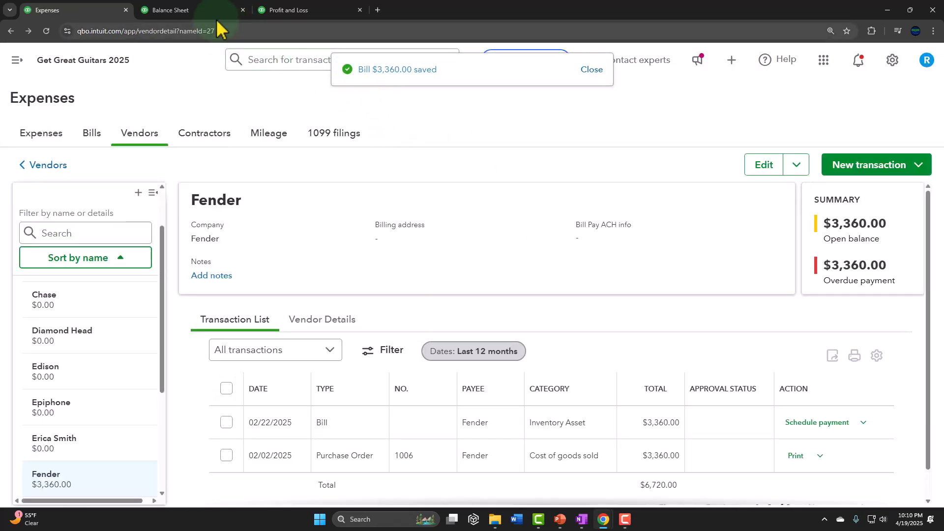
Step: Refresh the Balance Sheet report and check its Inventory Asset and Accounts Payable balances for February 2025
click(197, 9)
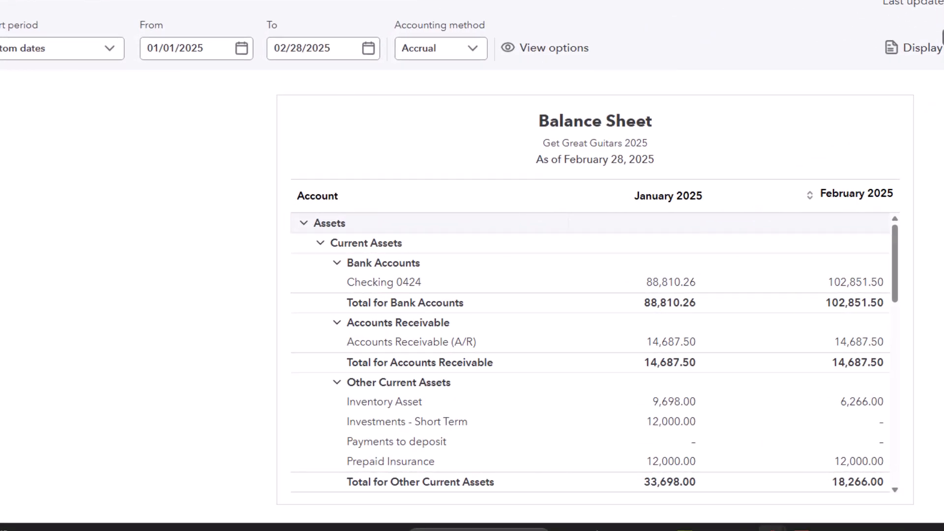
click(815, 120)
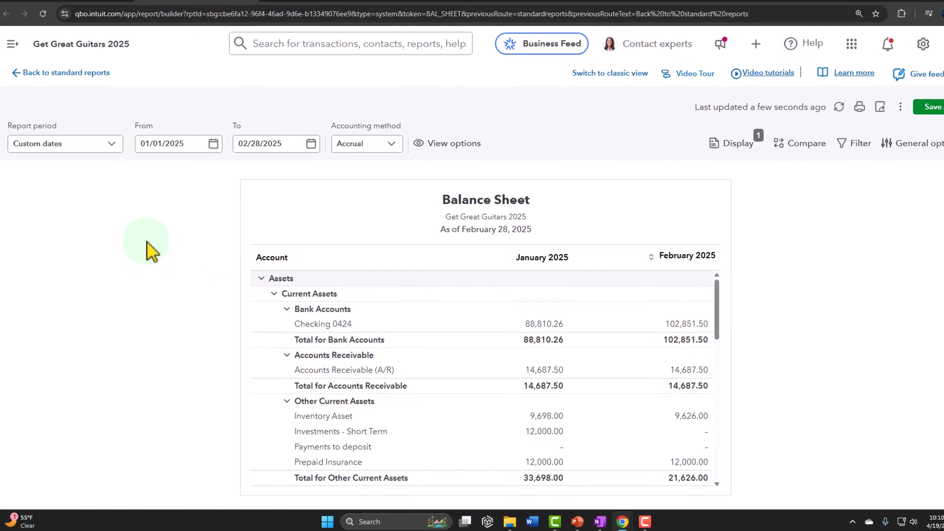
scroll(362, 337, down, 3)
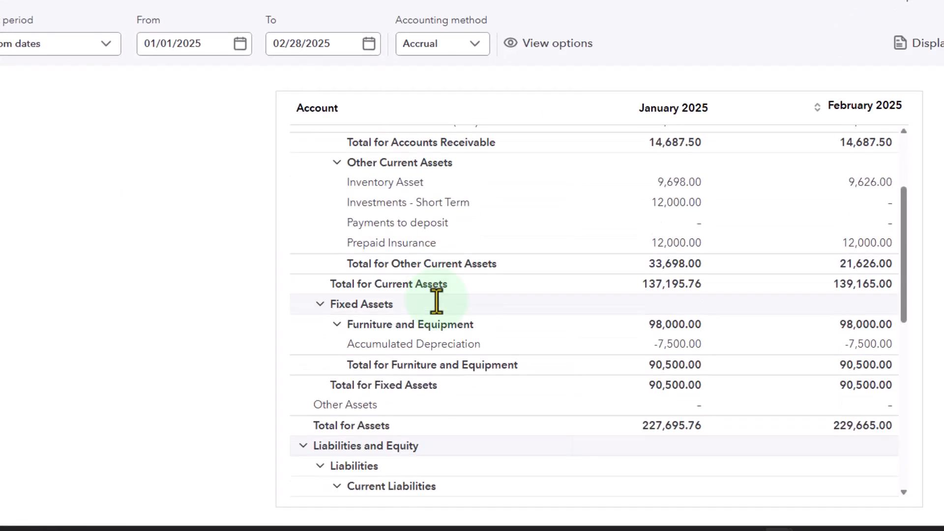
scroll(437, 300, down, 4)
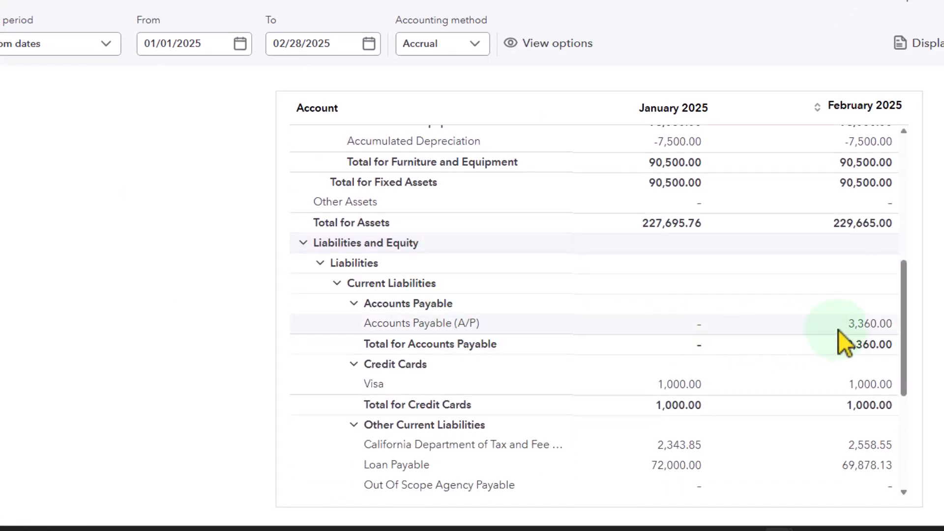
Step: Drill into the February 2025 Accounts Payable balance, review the Fender bill behind it, and return to the Balance Sheet
click(853, 324)
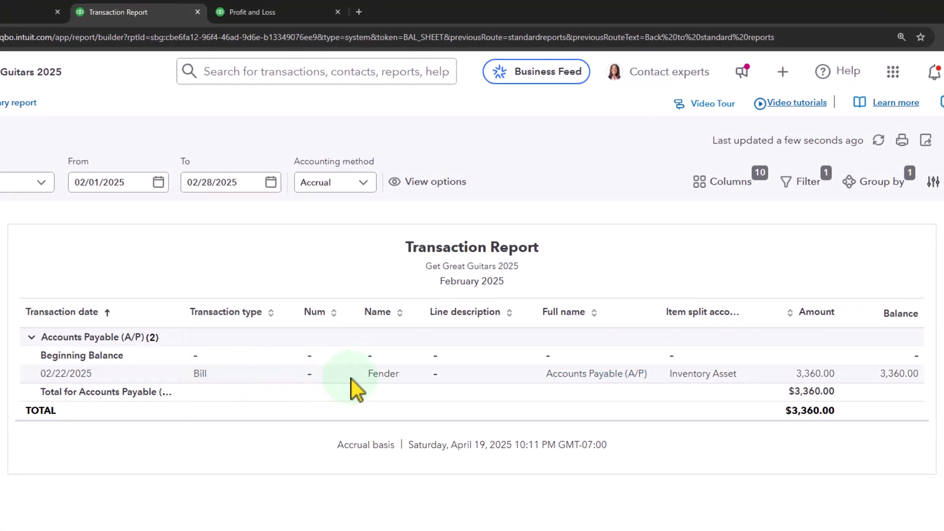
click(809, 377)
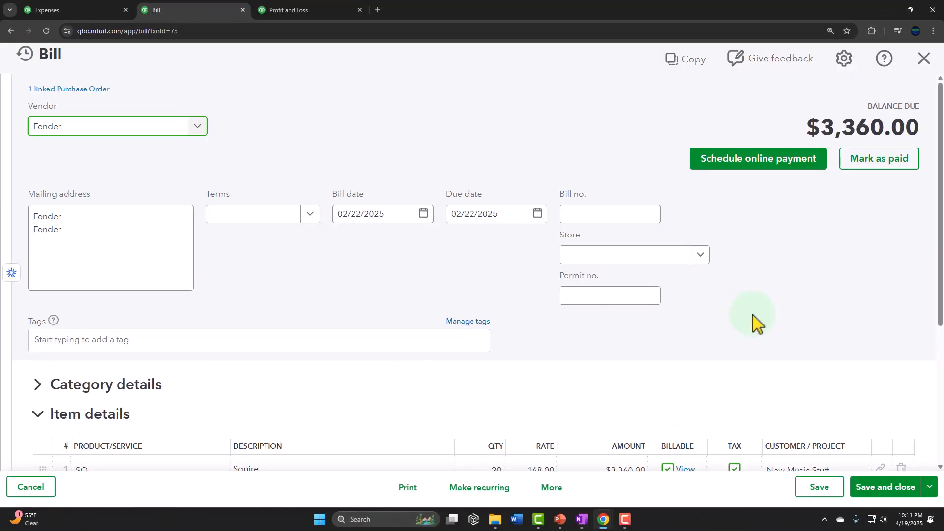
scroll(758, 322, down, 4)
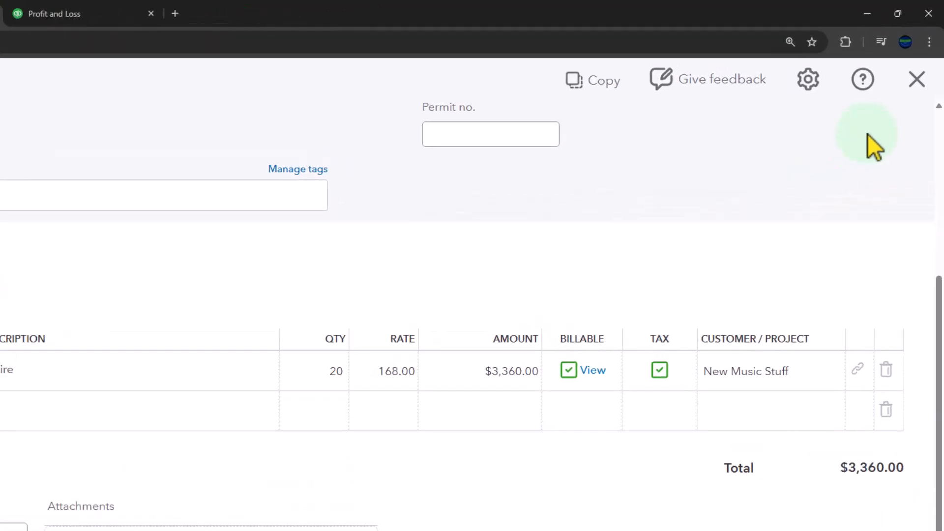
click(917, 79)
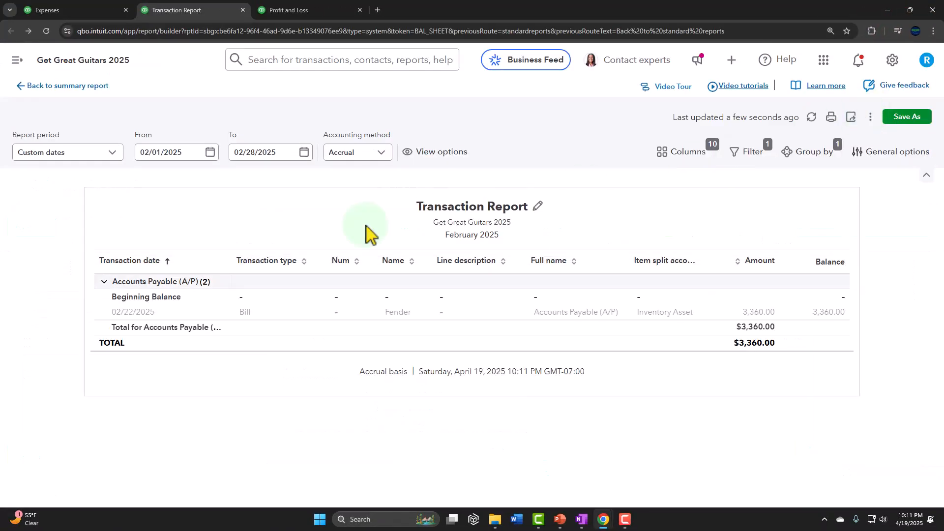
click(69, 86)
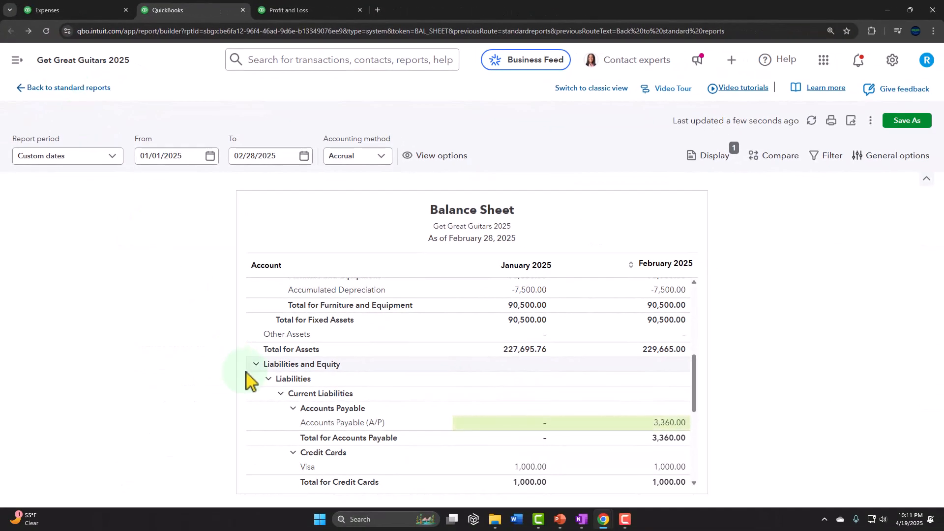
Step: Review the transactions behind the February 2025 Inventory Asset balance, and return to Fender's vendor page
scroll(374, 369, up, 5)
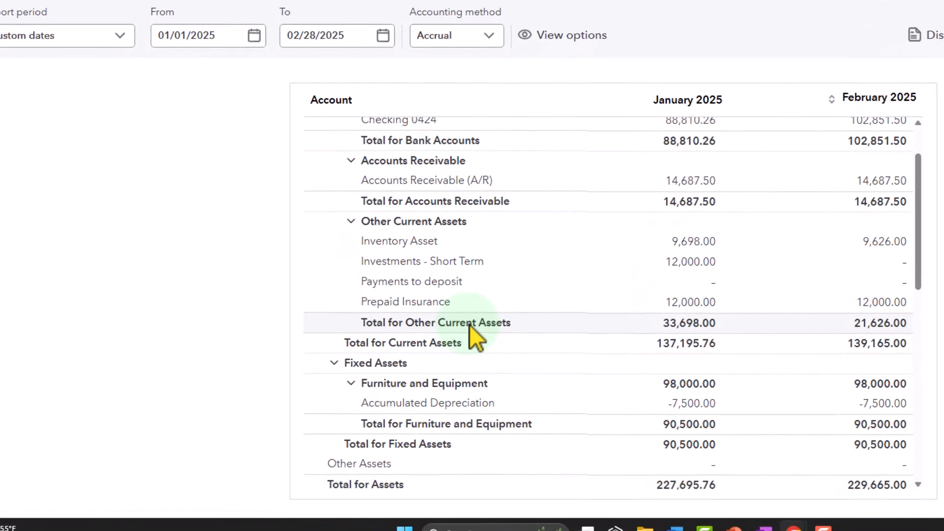
scroll(470, 325, up, 3)
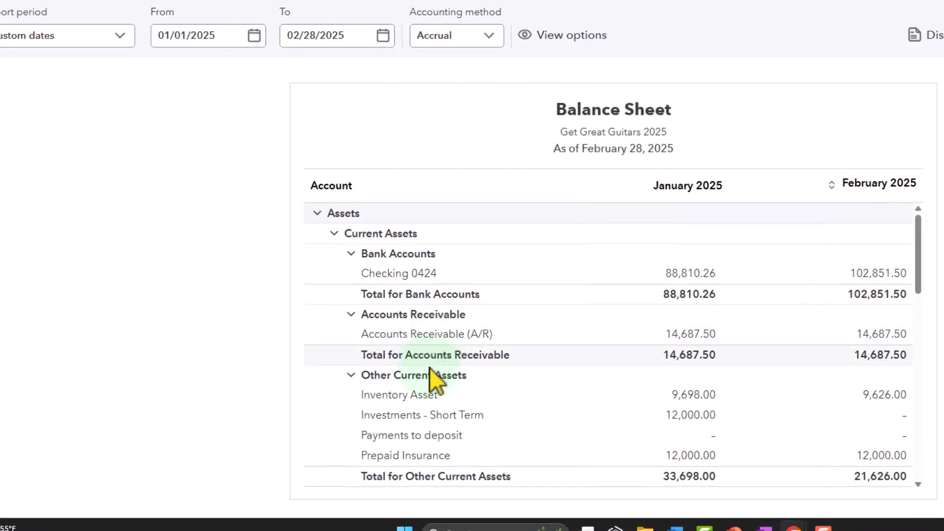
click(898, 396)
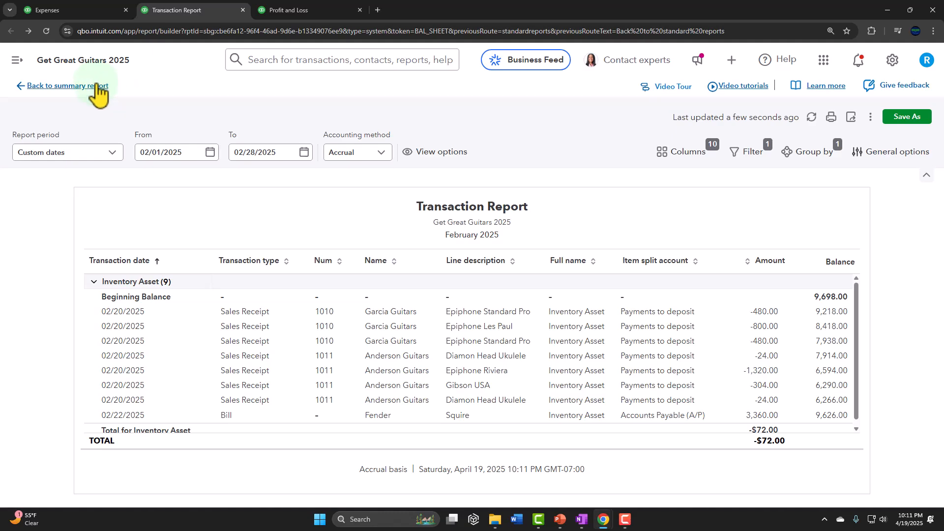
click(98, 87)
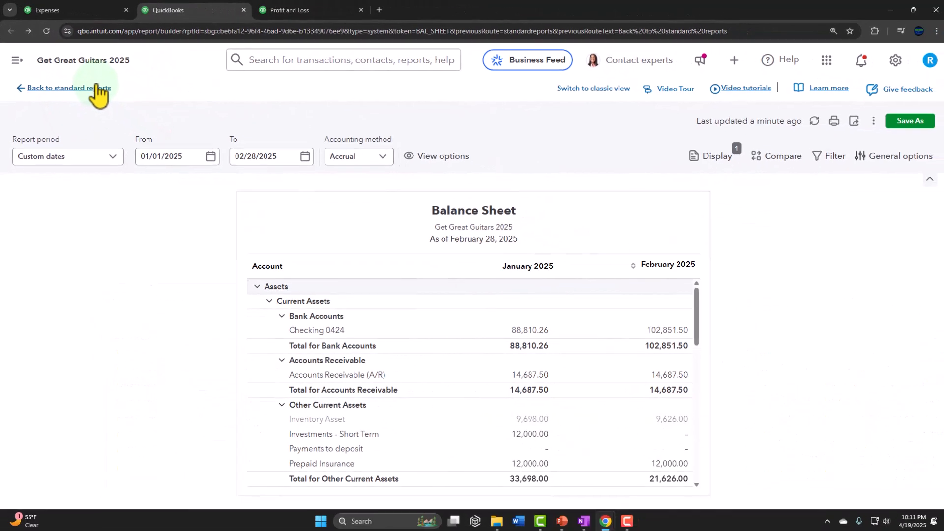
click(65, 8)
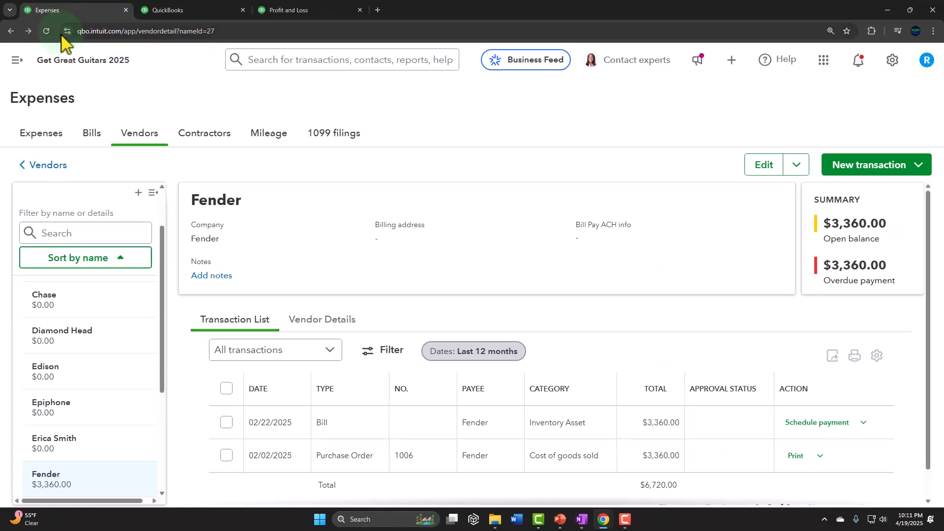
Step: Open the Standard reports list and collapse the navigation menu
click(16, 60)
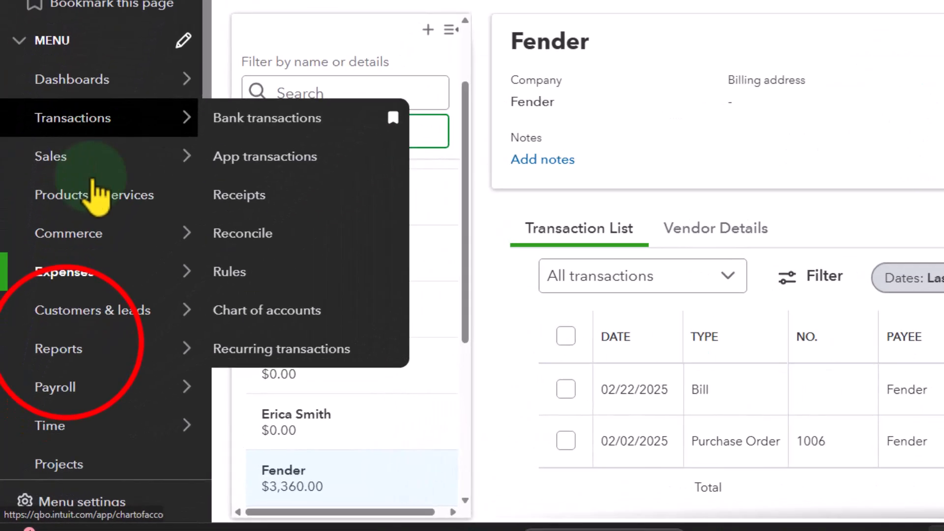
click(44, 396)
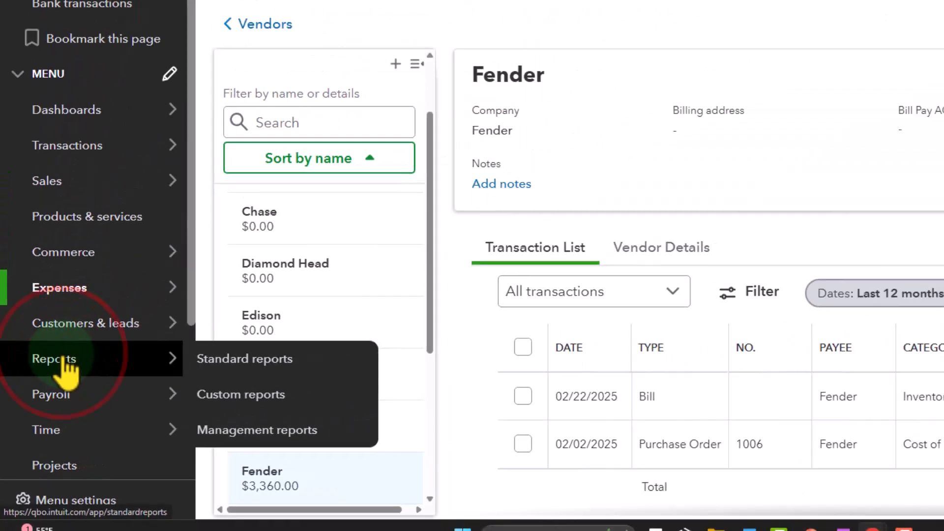
click(152, 60)
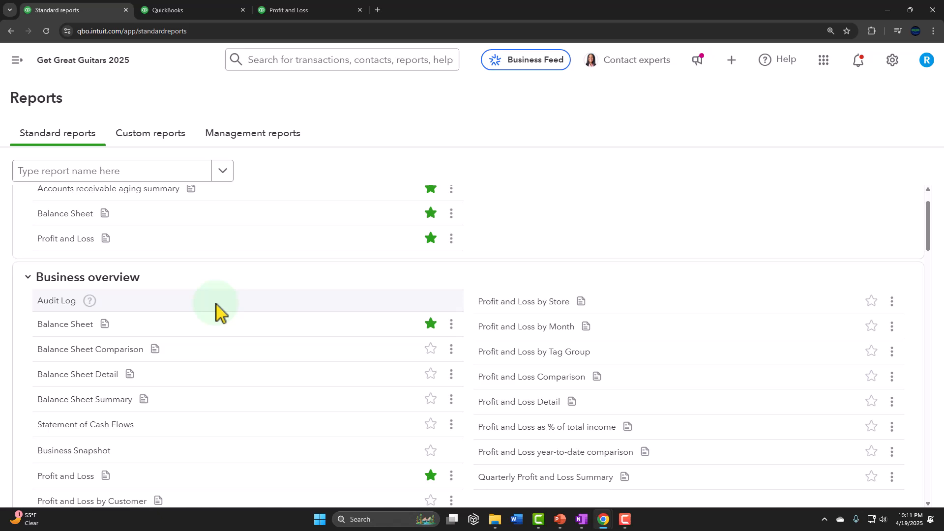
Step: Open the Inventory Valuation Summary report in a new browser tab and review its item quantities and asset values
scroll(216, 310, down, 6)
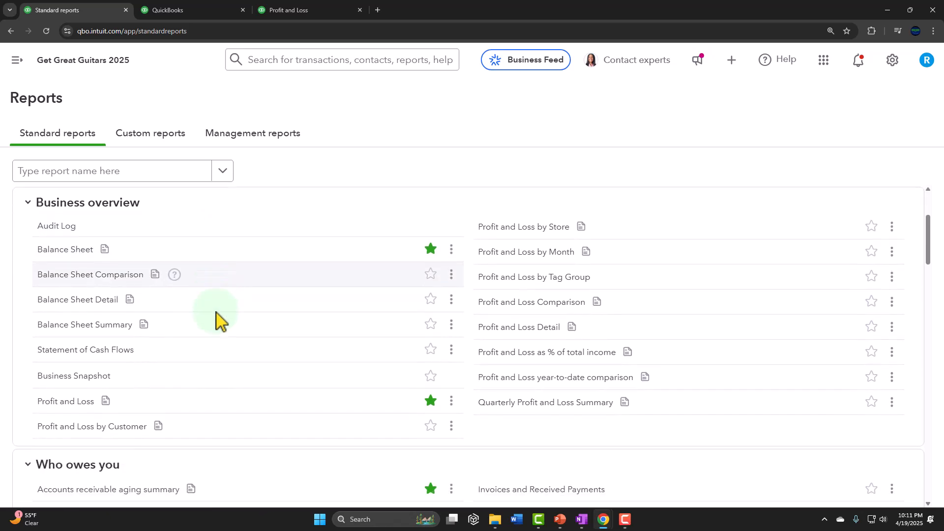
scroll(217, 311, down, 6)
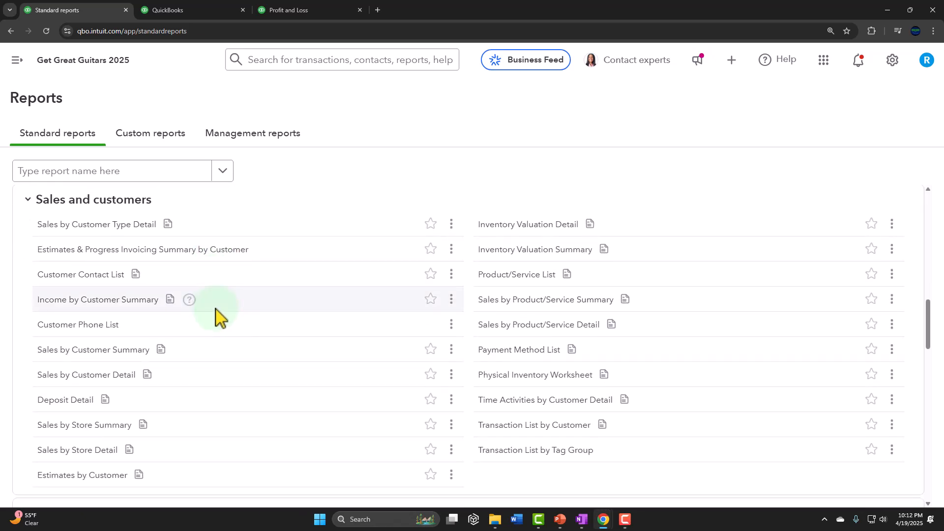
right_click(523, 254)
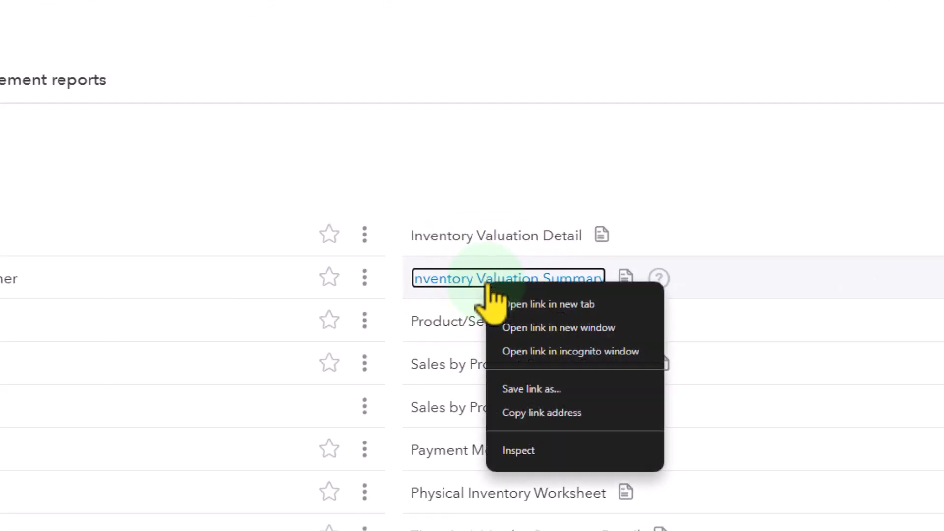
click(586, 305)
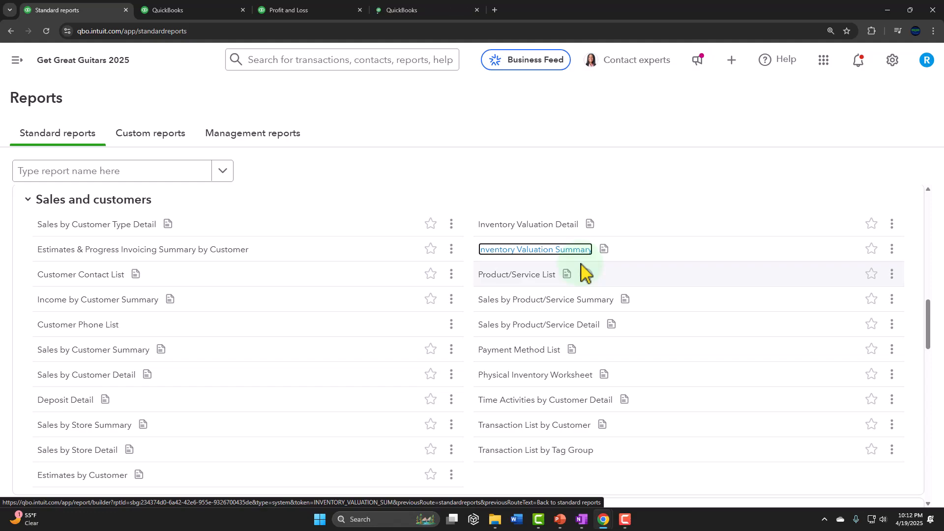
click(418, 9)
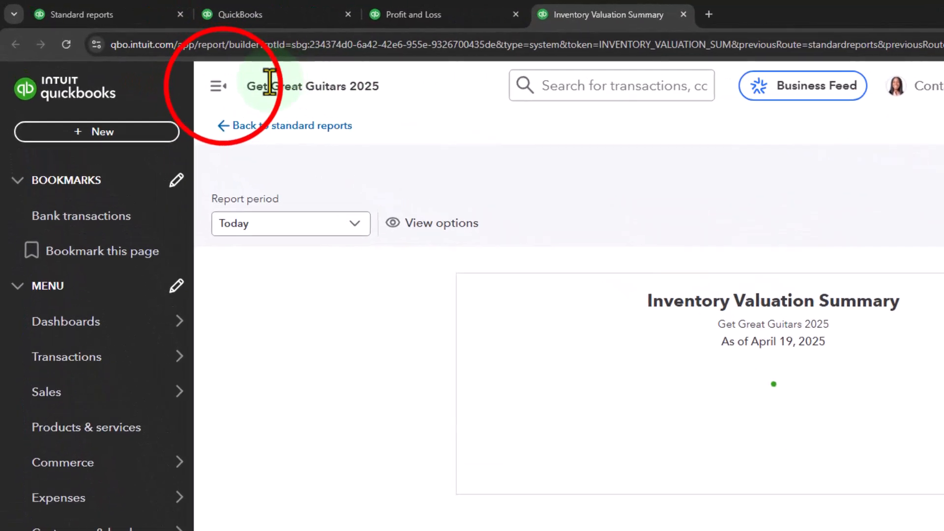
click(218, 86)
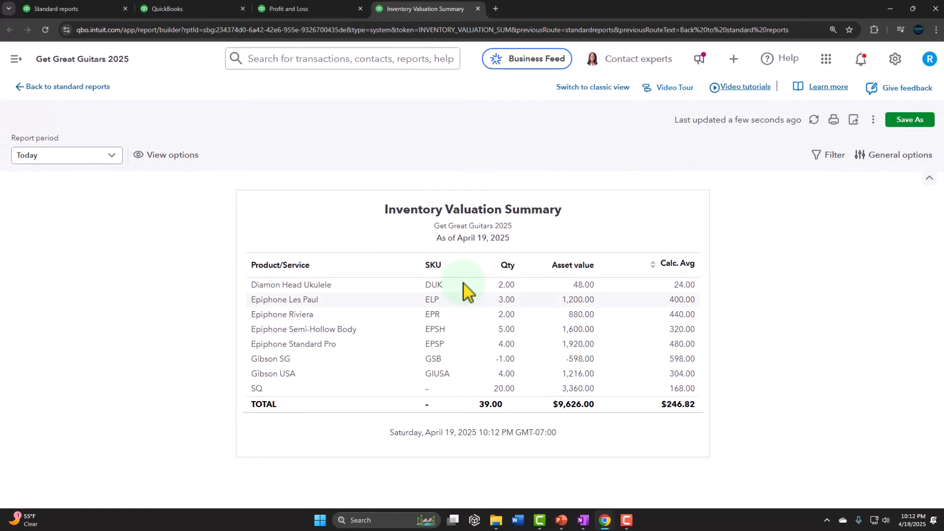
Step: Return to the Balance Sheet and check its February 2025 Inventory Asset and Accounts Payable balances against the inventory valuation
click(216, 10)
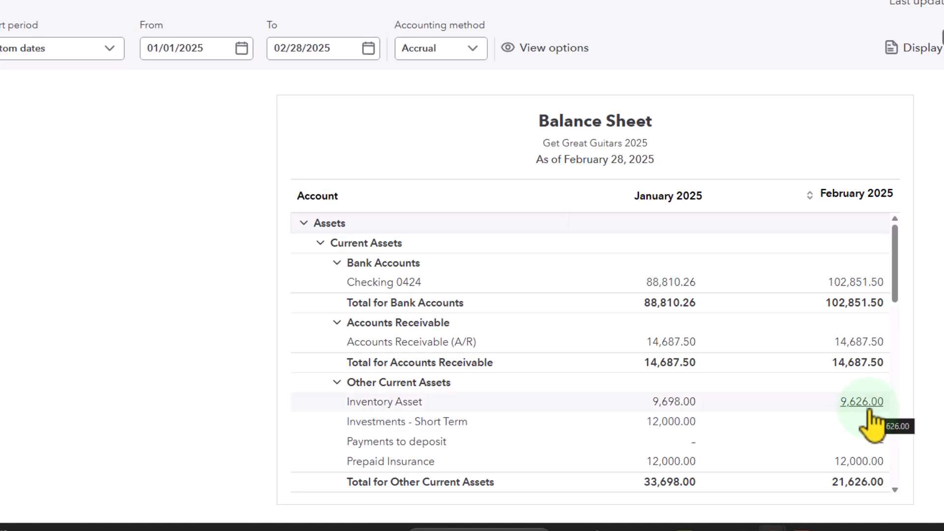
scroll(869, 412, down, 5)
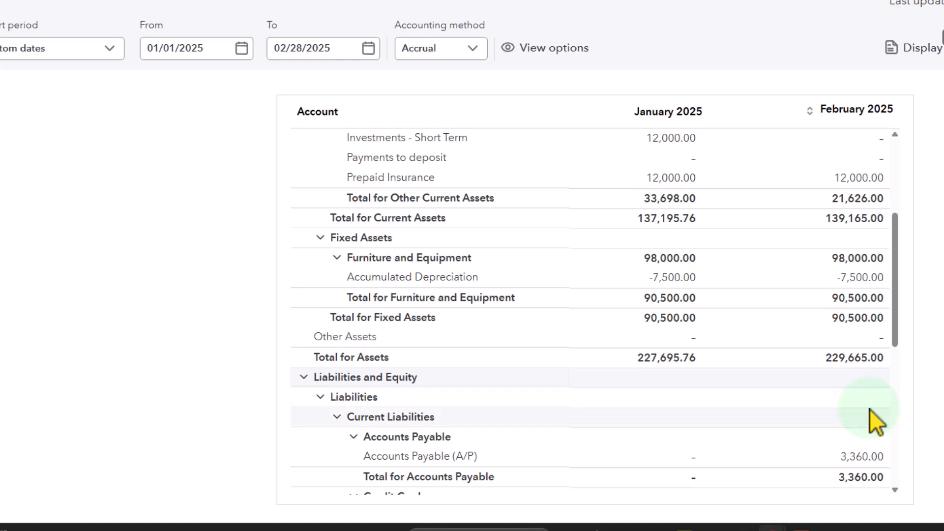
scroll(869, 409, down, 1)
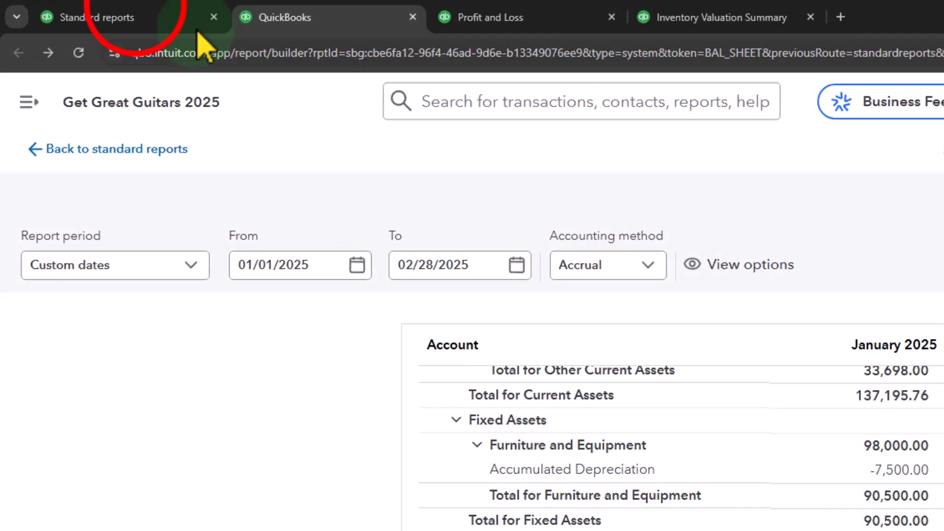
Step: Go from the Standard reports list to the Vendors page under Expenses, keeping the navigation menu collapsed
click(143, 17)
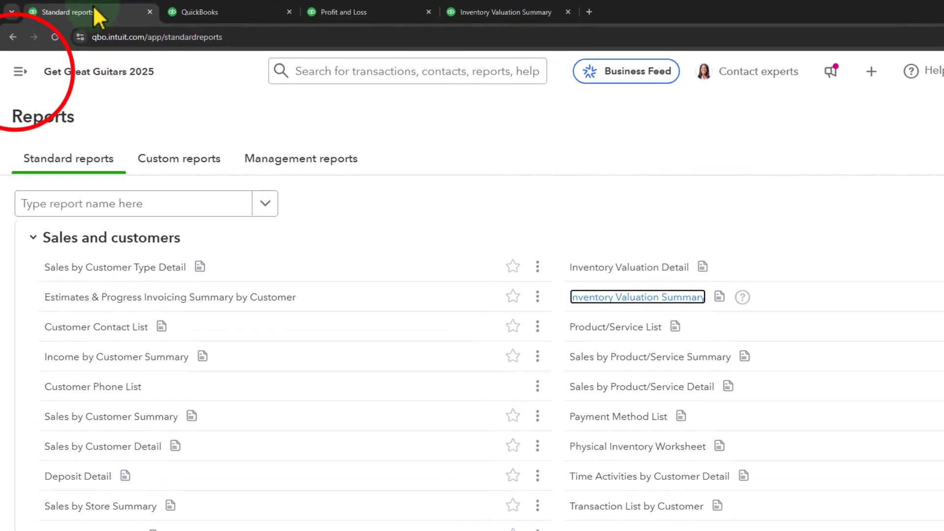
click(18, 60)
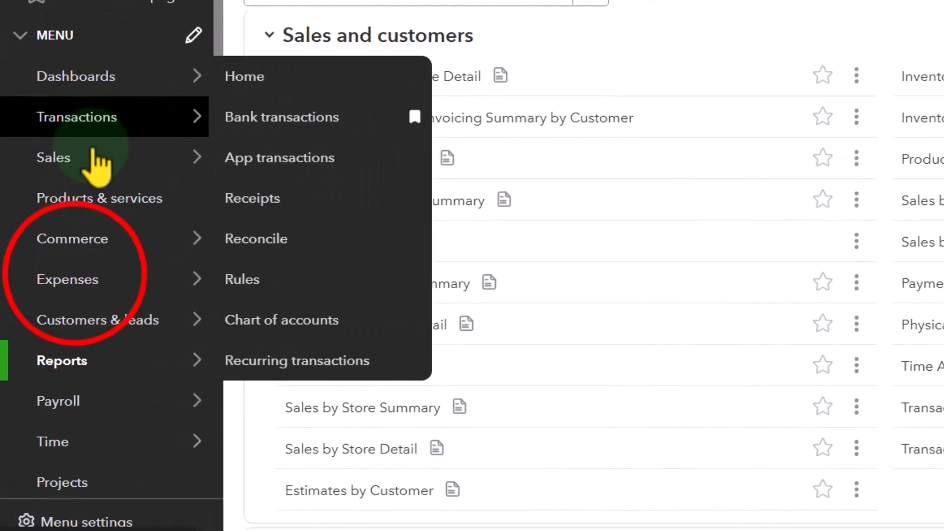
mouse_move(49, 355)
click(88, 255)
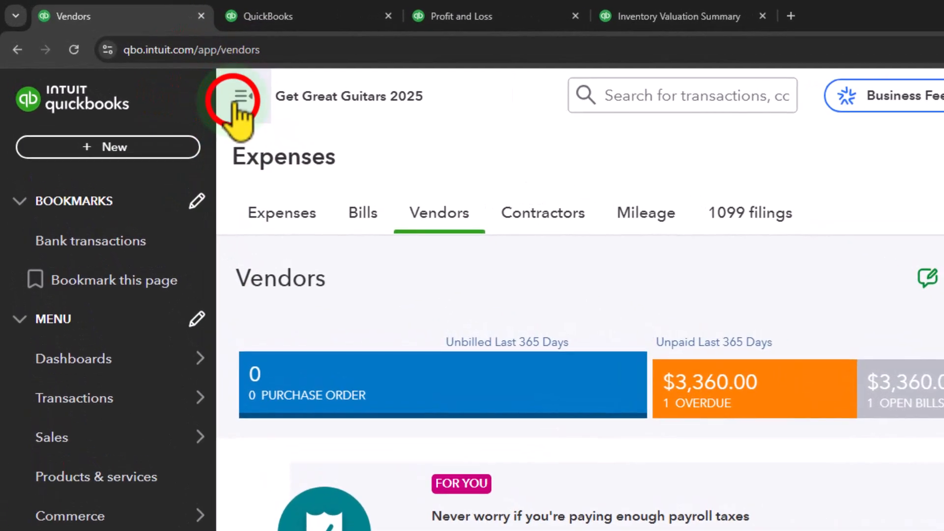
click(204, 80)
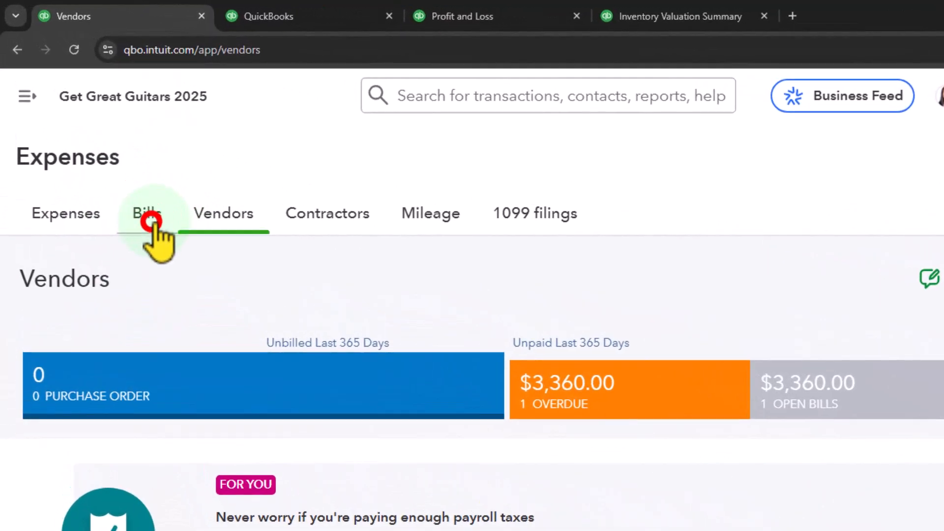
Step: Show the unpaid bills in the Bills list and review the Fender bill's open balance
click(91, 133)
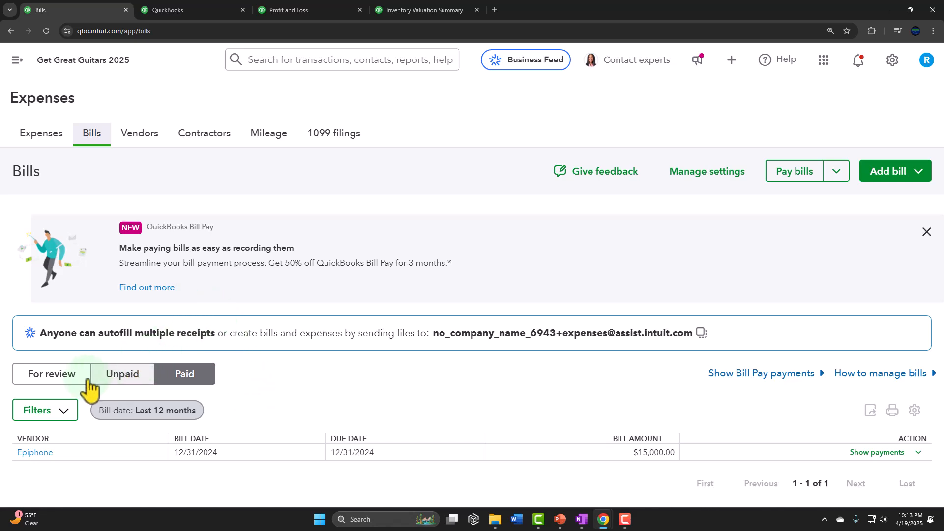
click(123, 374)
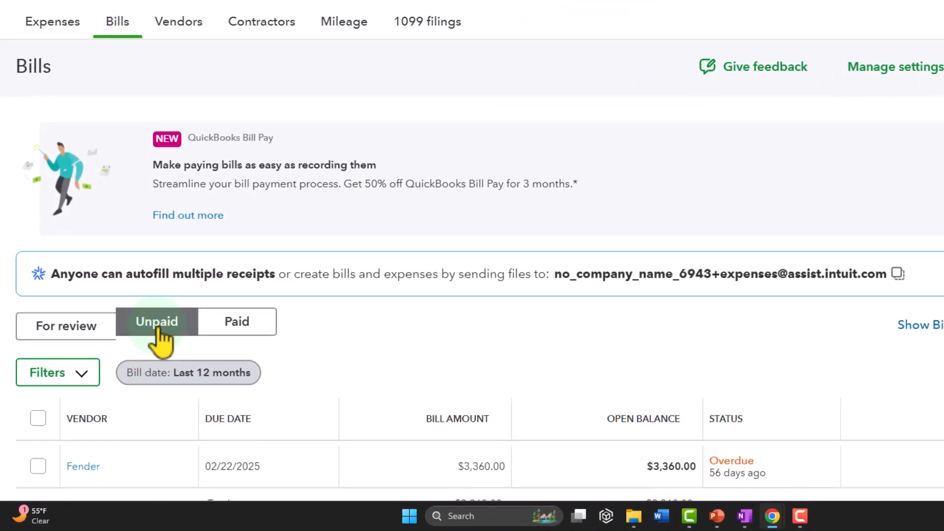
scroll(177, 349, down, 1)
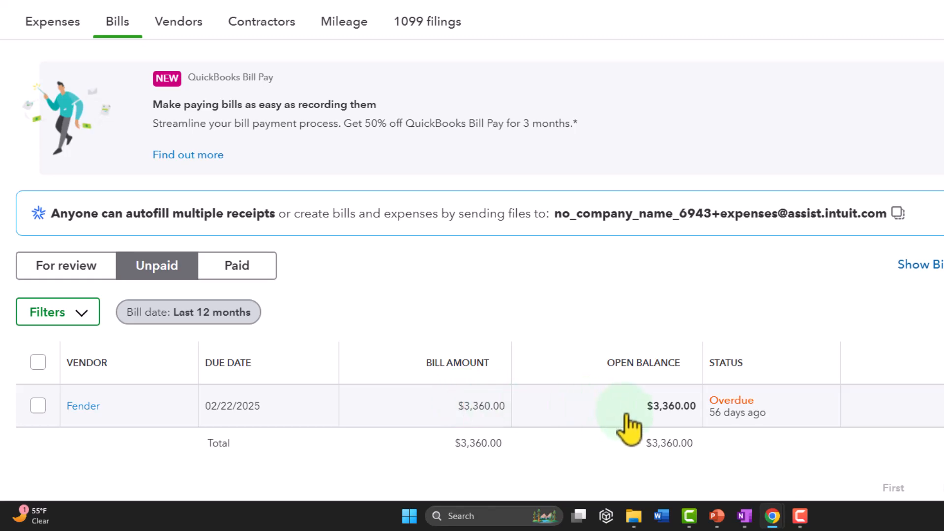
Step: Filter the Expenses transaction list to the Bill type with Open status
click(53, 22)
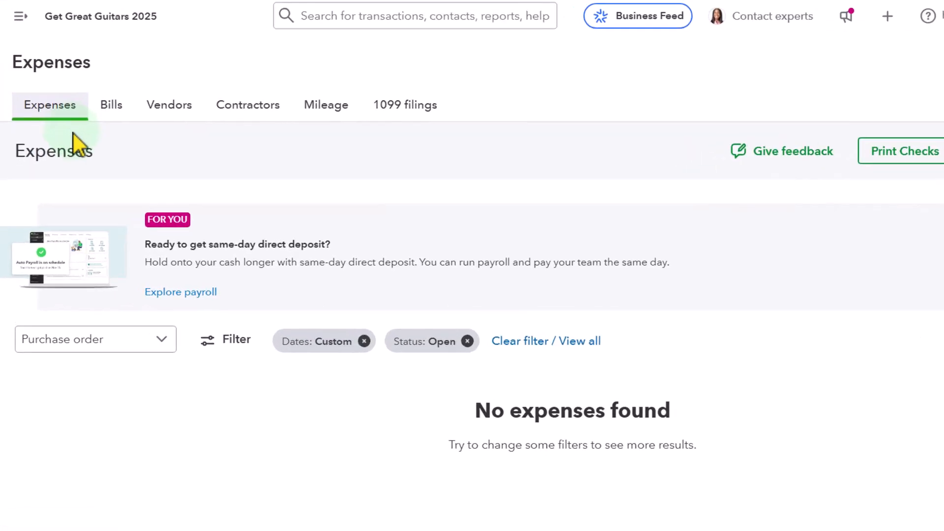
click(131, 327)
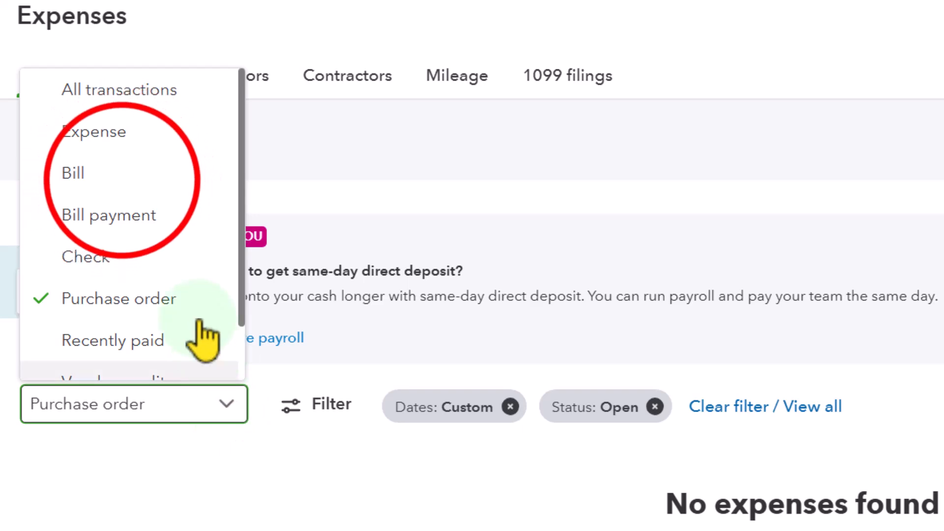
click(73, 172)
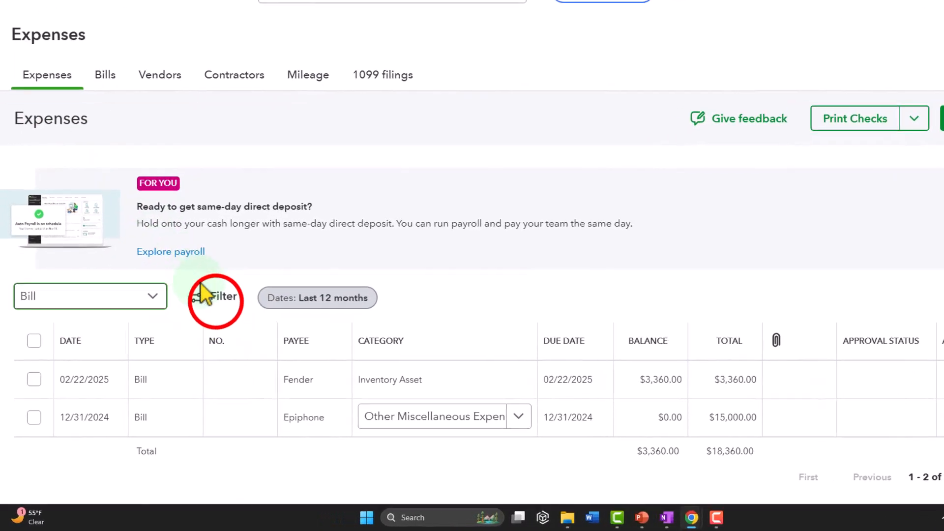
click(187, 326)
click(437, 330)
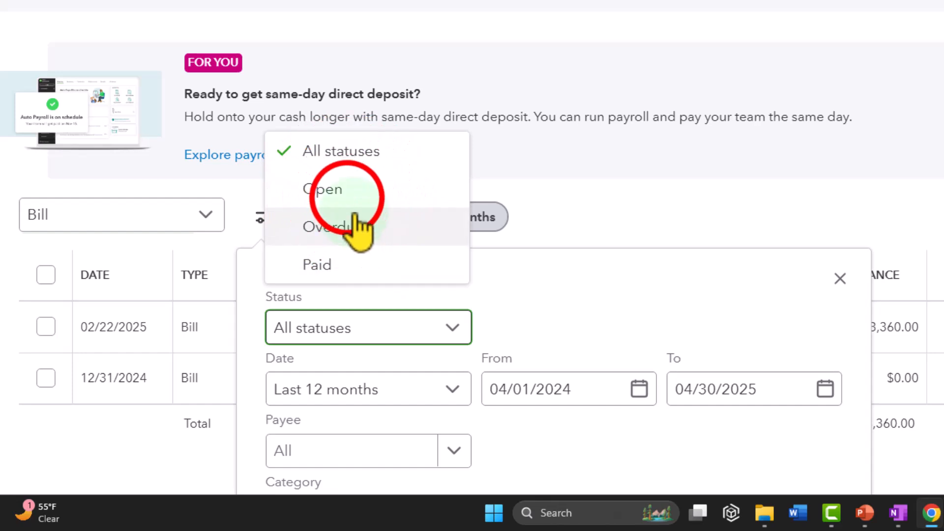
click(348, 197)
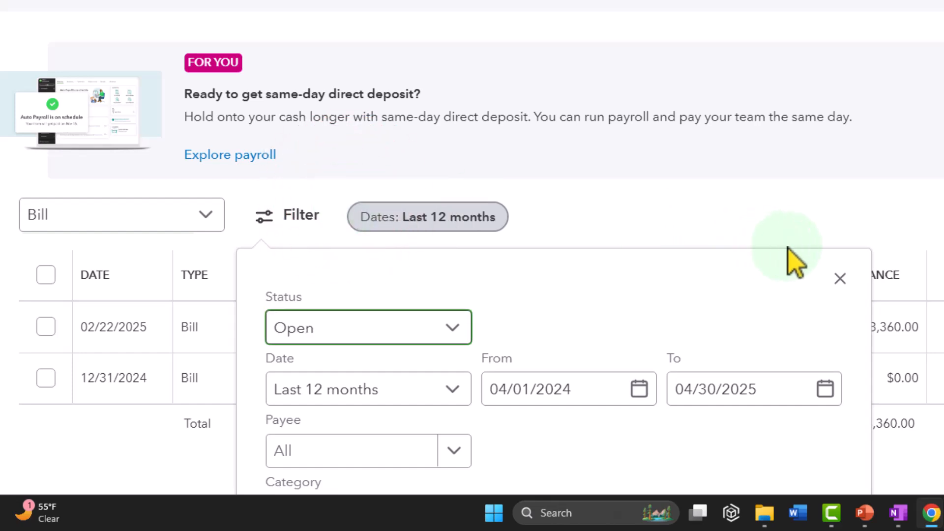
scroll(801, 241, down, 1)
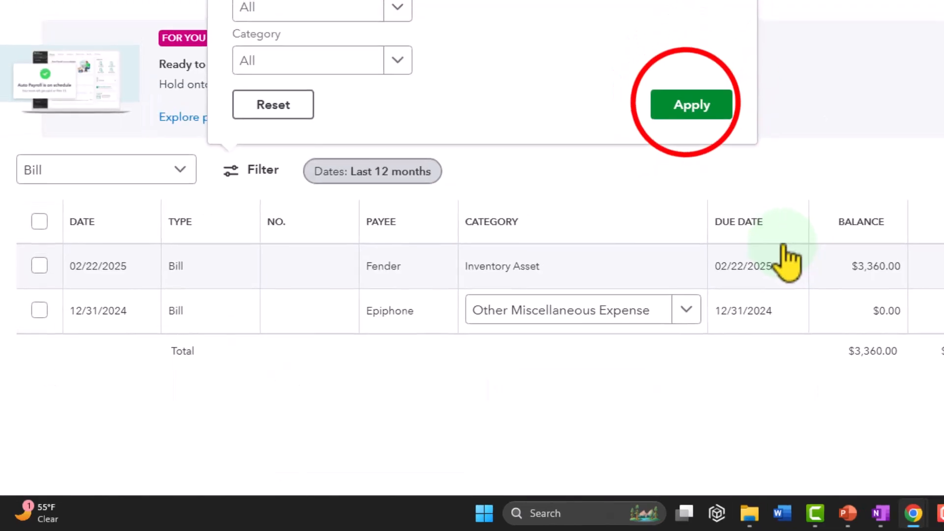
click(693, 102)
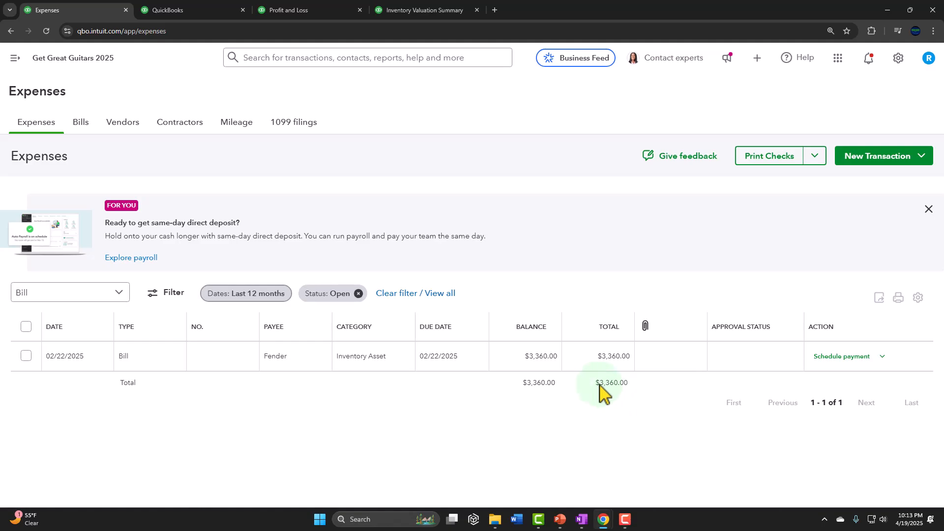
Step: Compare the Balance Sheet's Accounts Payable balance with the open bills, and return to the Expenses list
click(198, 14)
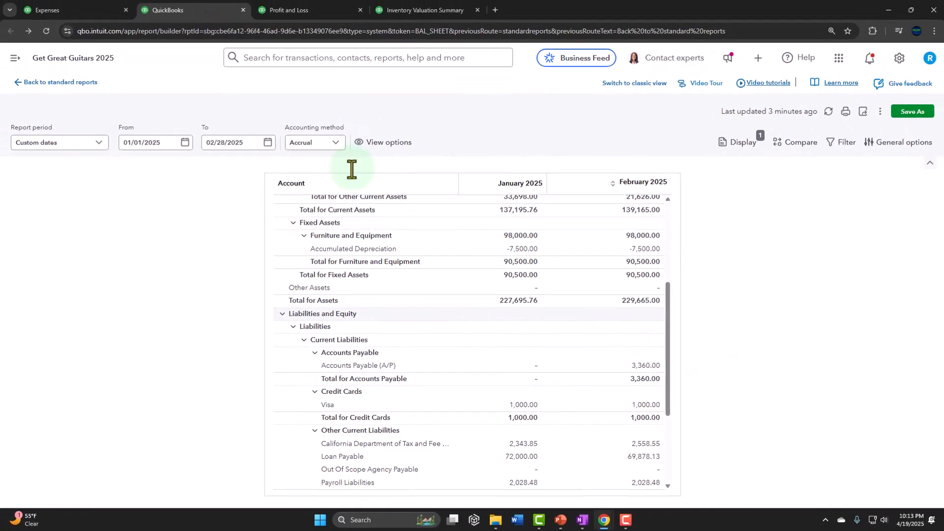
click(91, 13)
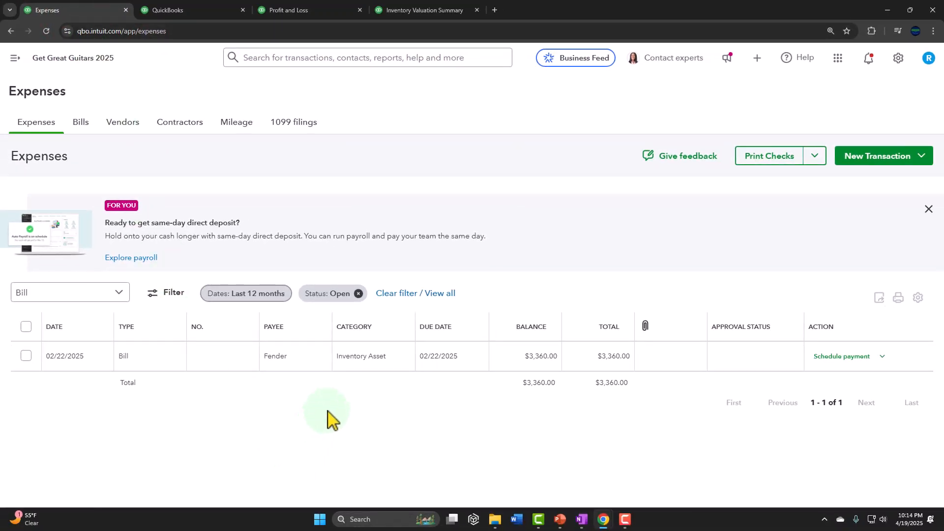
key(ctrl+plus)
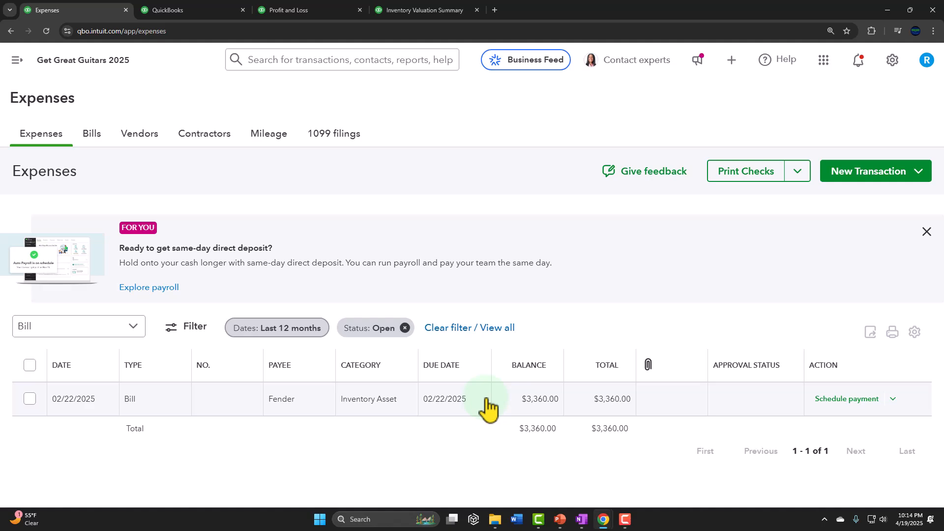
Step: Review the Balance Sheet's current asset and liability balances for February 2025, and go back to the filtered Expenses list
click(191, 10)
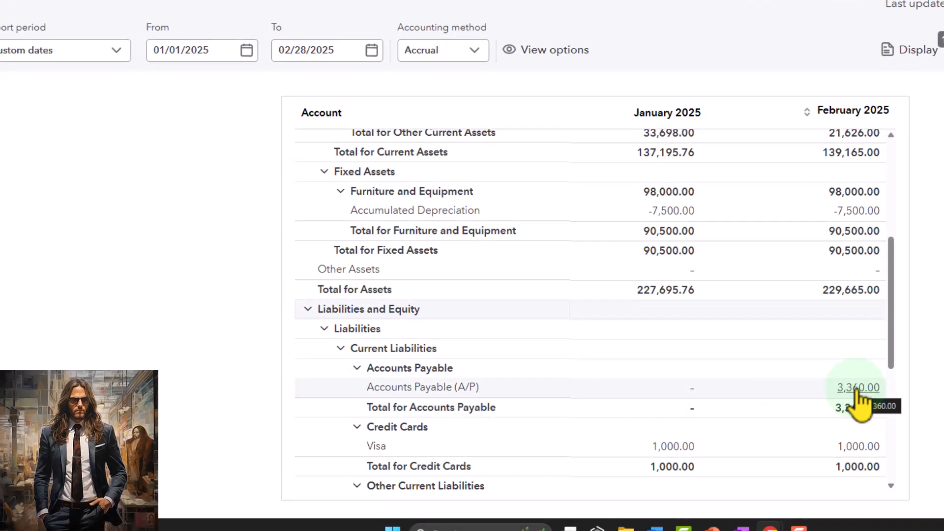
scroll(858, 393, up, 8)
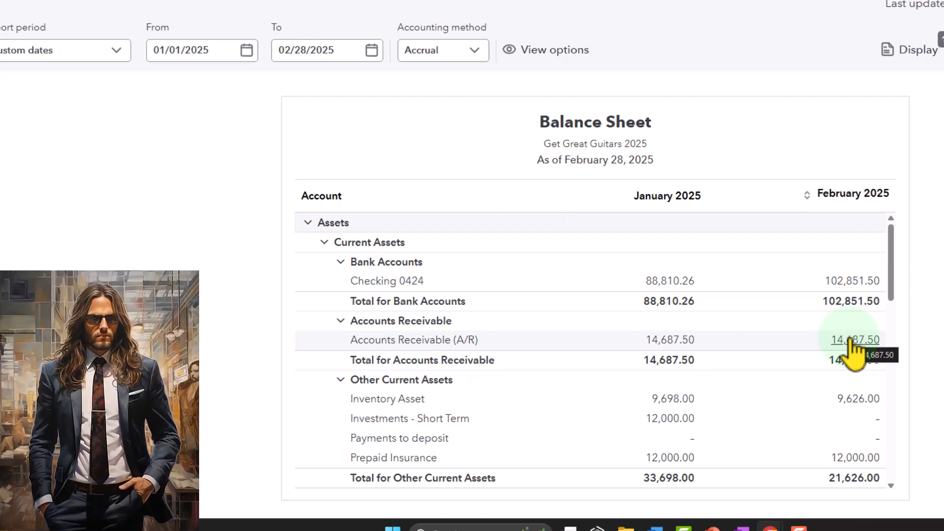
scroll(849, 339, down, 8)
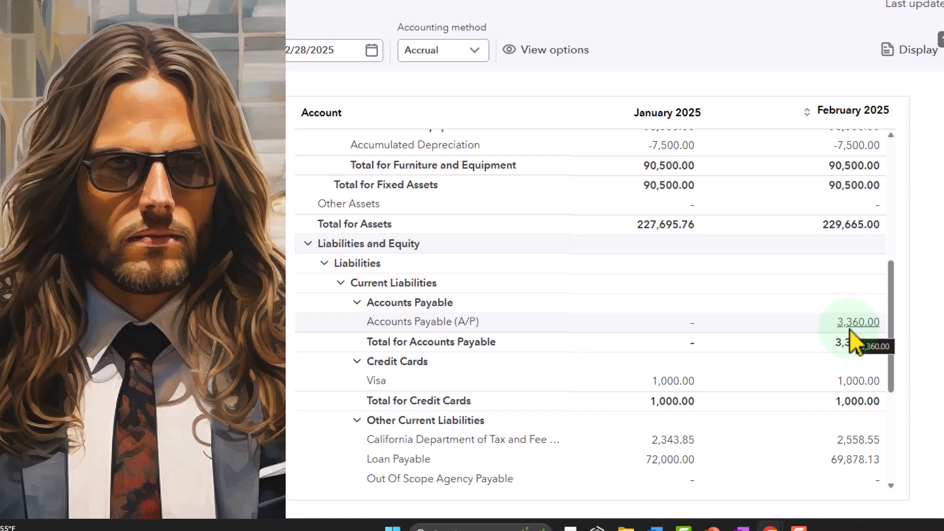
scroll(854, 339, down, 1)
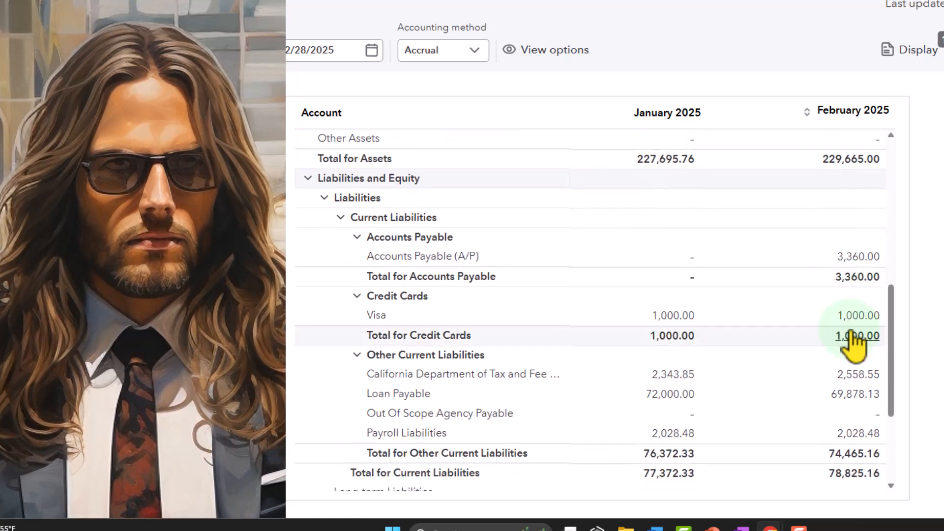
click(868, 267)
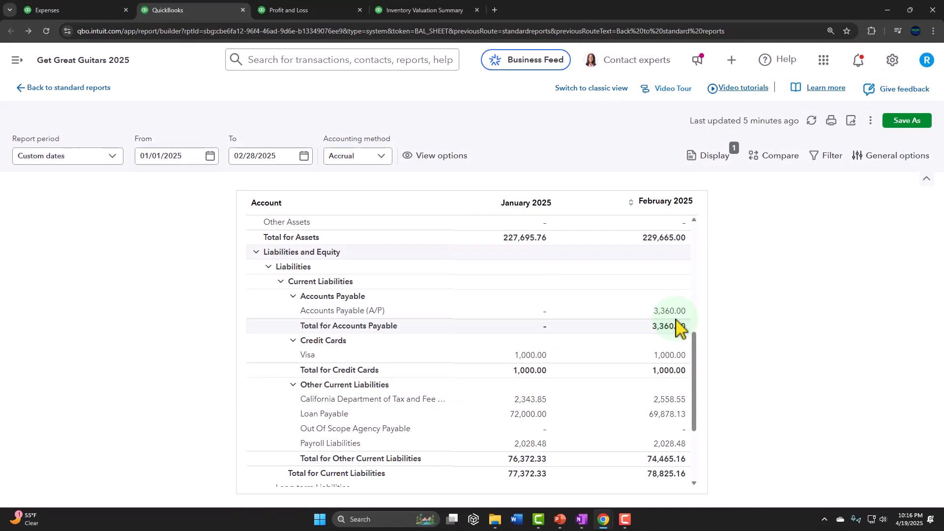
click(70, 7)
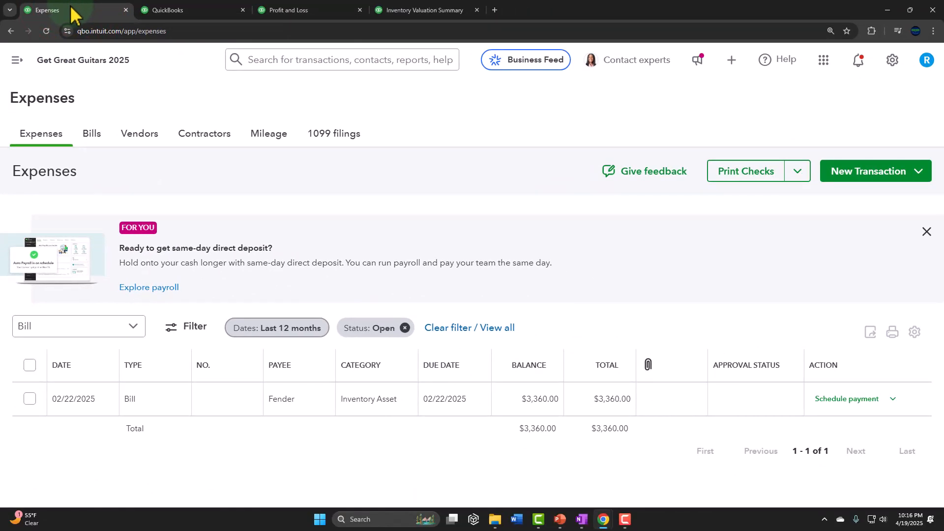
Step: Filter the Expenses transaction list to the Purchase order type for the last 12 months
click(43, 136)
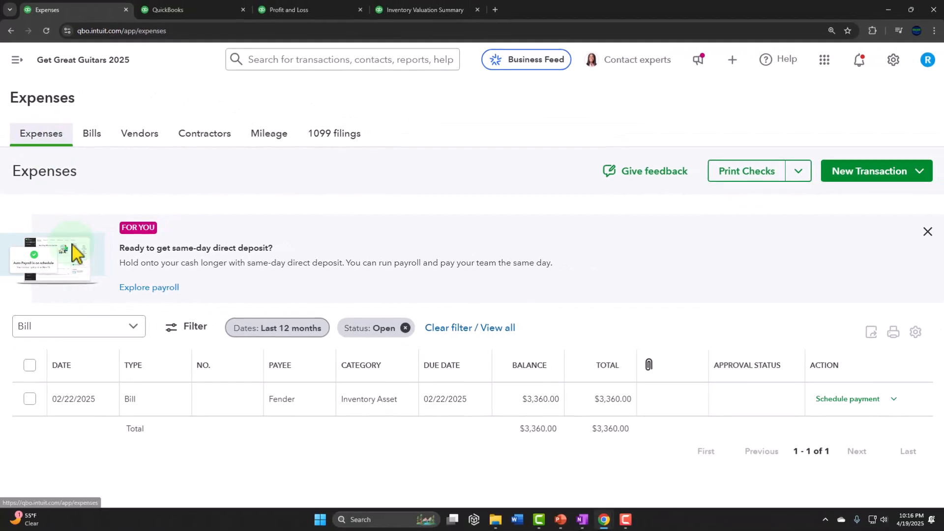
click(131, 327)
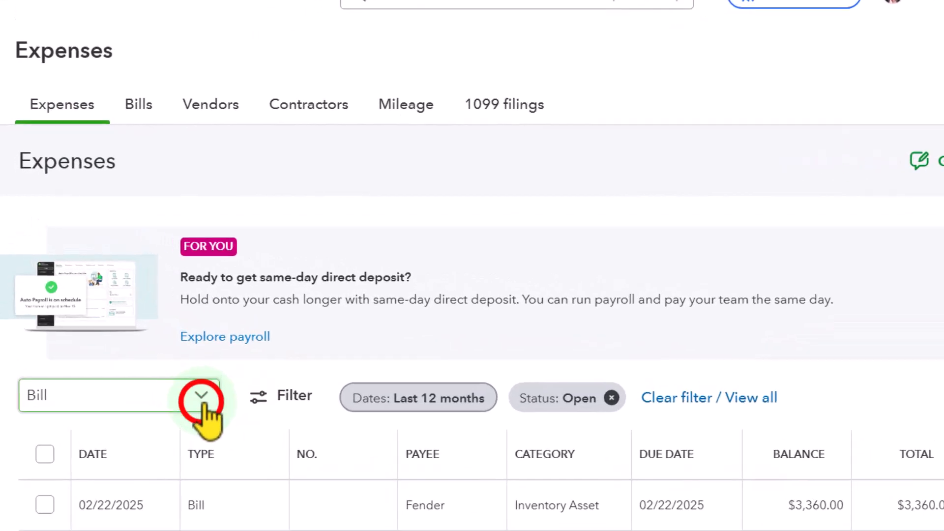
click(90, 269)
click(161, 330)
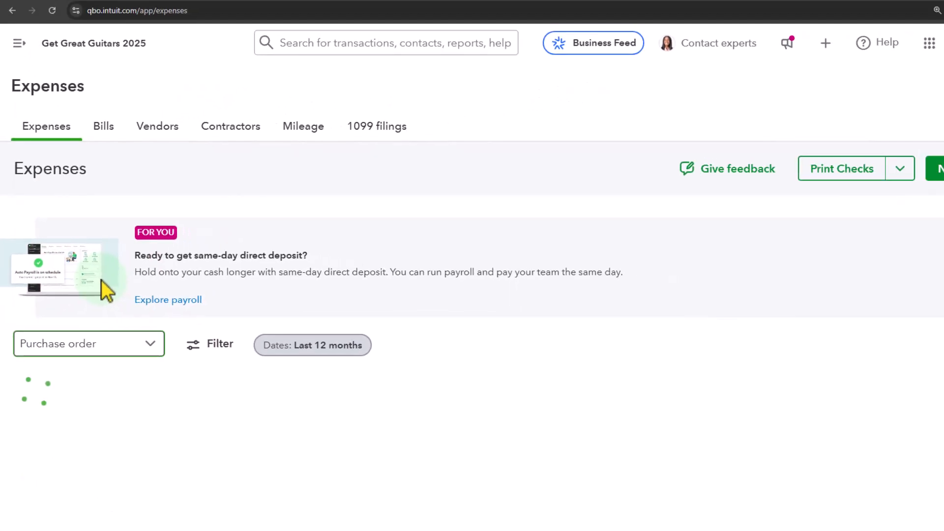
scroll(215, 250, down, 2)
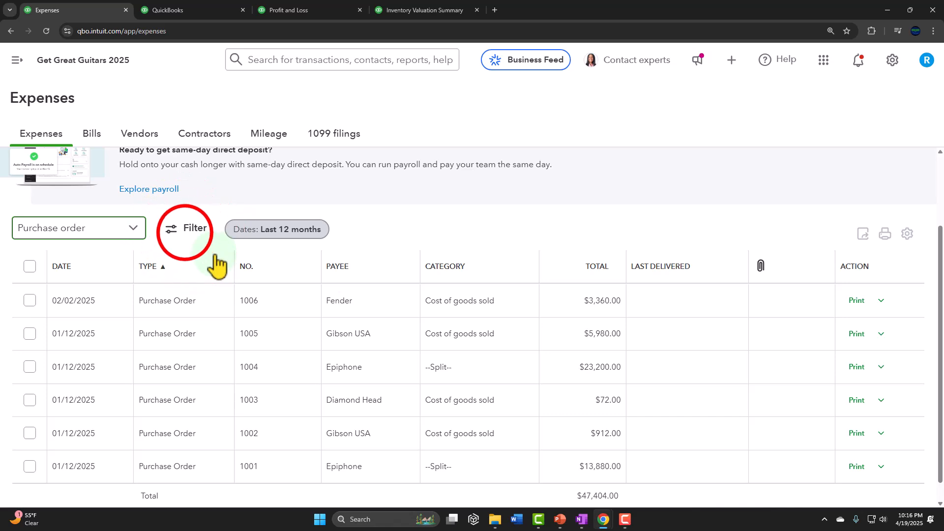
Step: Limit the purchase order list to those with Open status
click(192, 229)
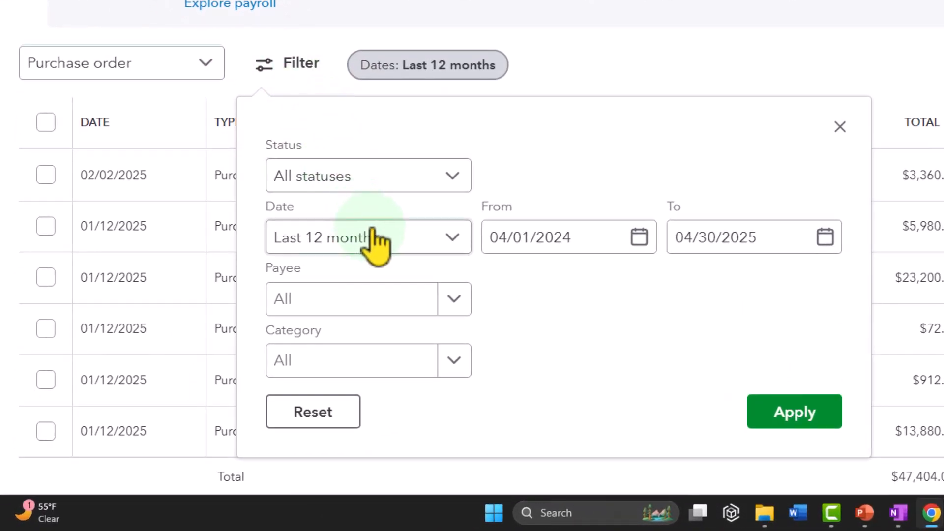
click(419, 195)
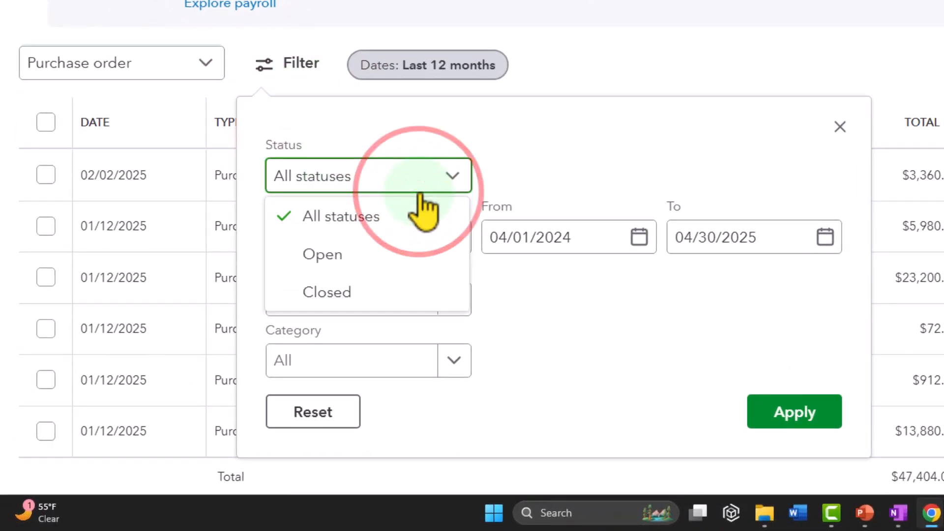
click(394, 253)
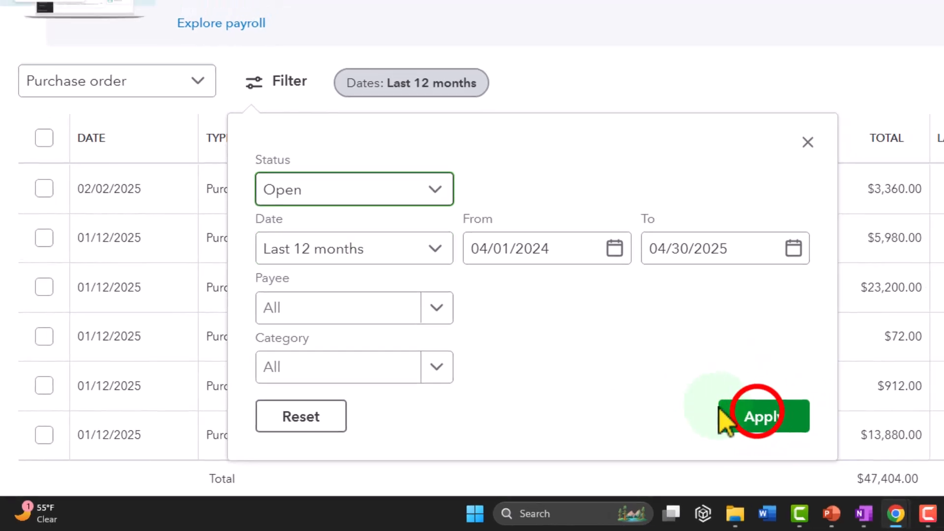
click(794, 411)
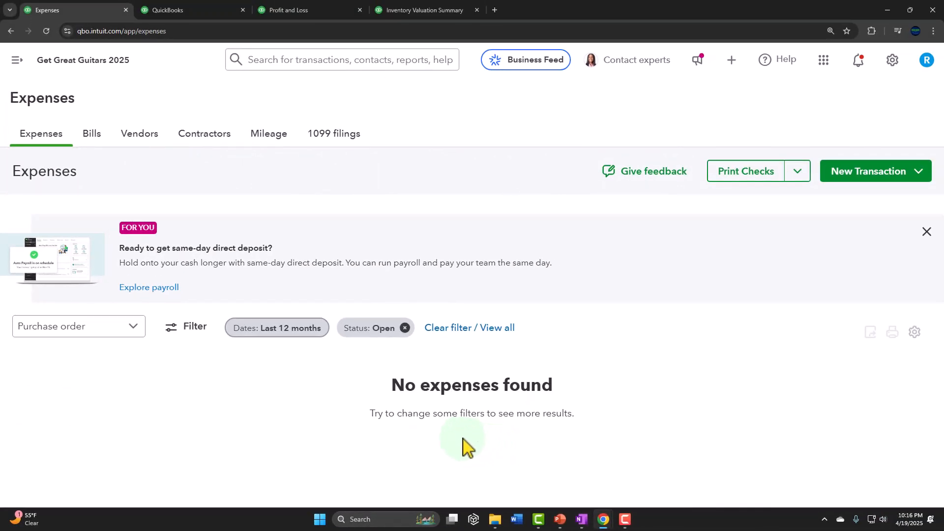
Step: Switch the purchase order list's status filter to Closed and review the listed purchase orders
click(192, 329)
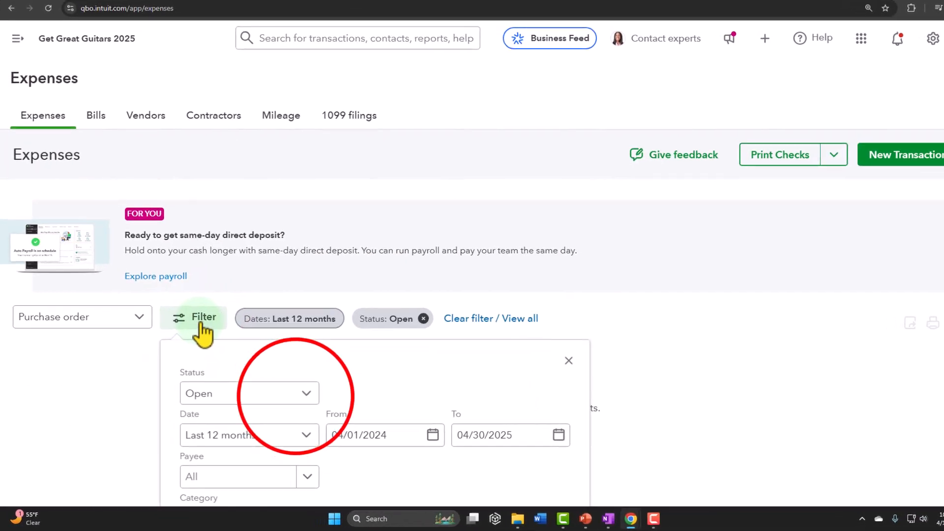
click(289, 400)
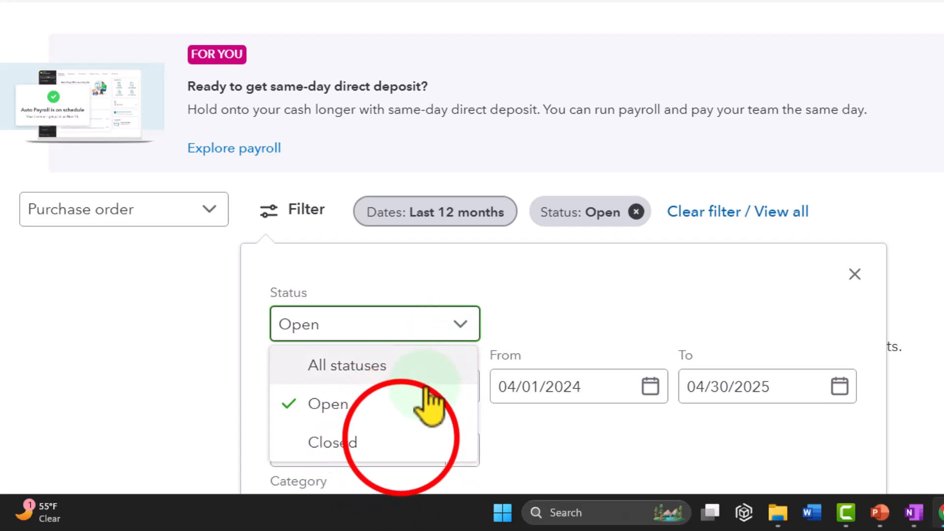
click(400, 440)
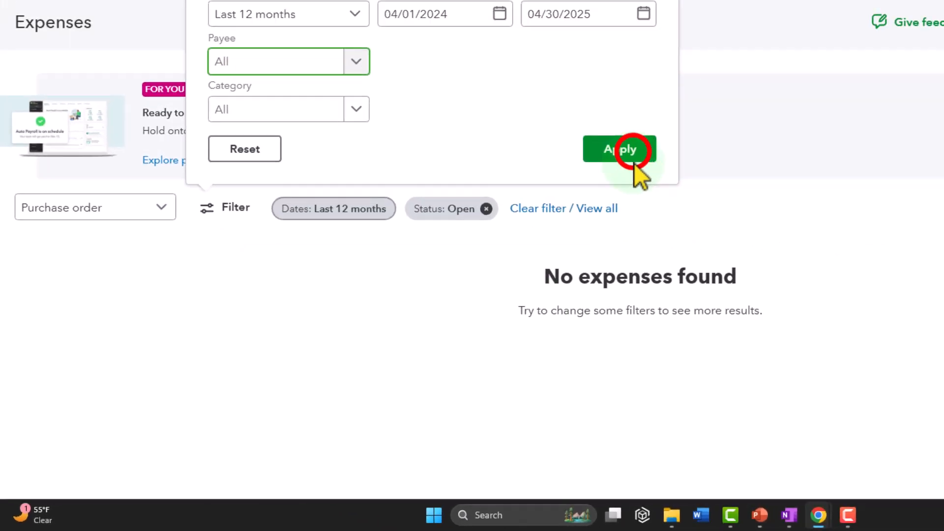
click(634, 164)
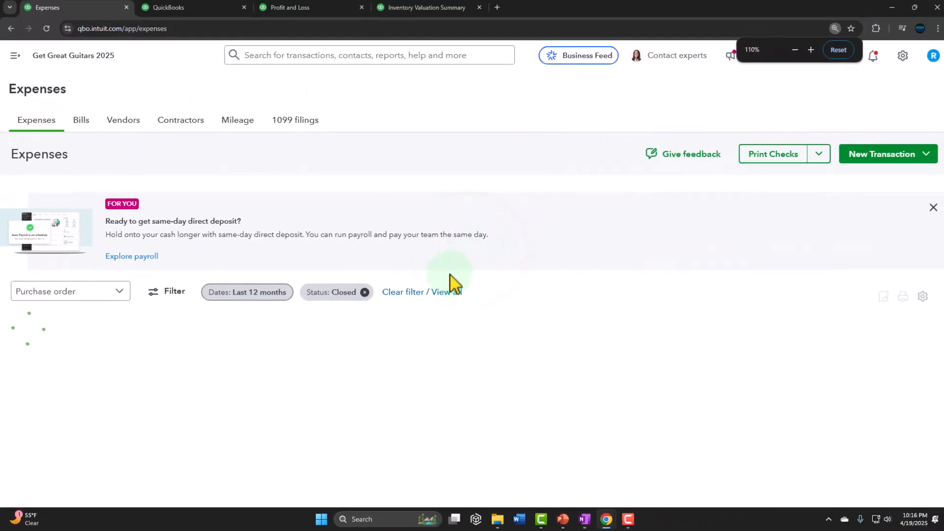
scroll(410, 379, down, 1)
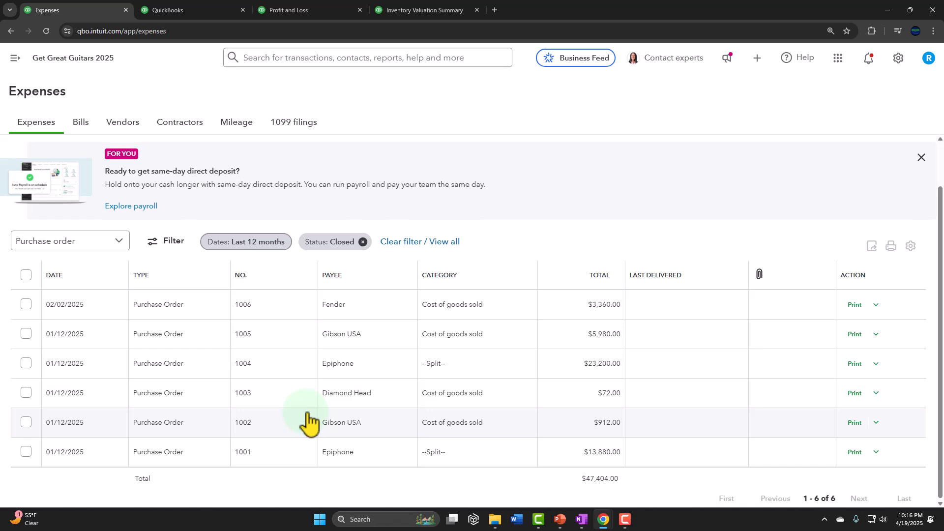
scroll(306, 413, up, 1)
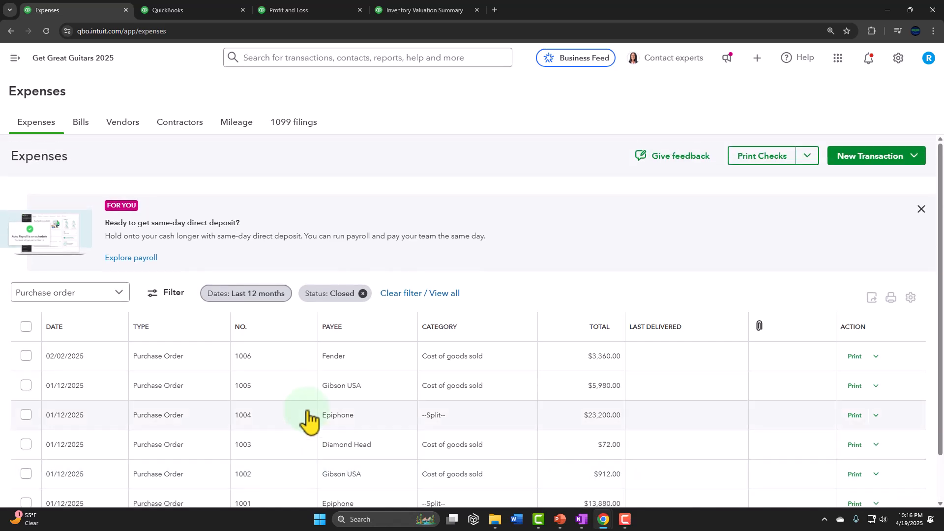
key(ctrl+plus)
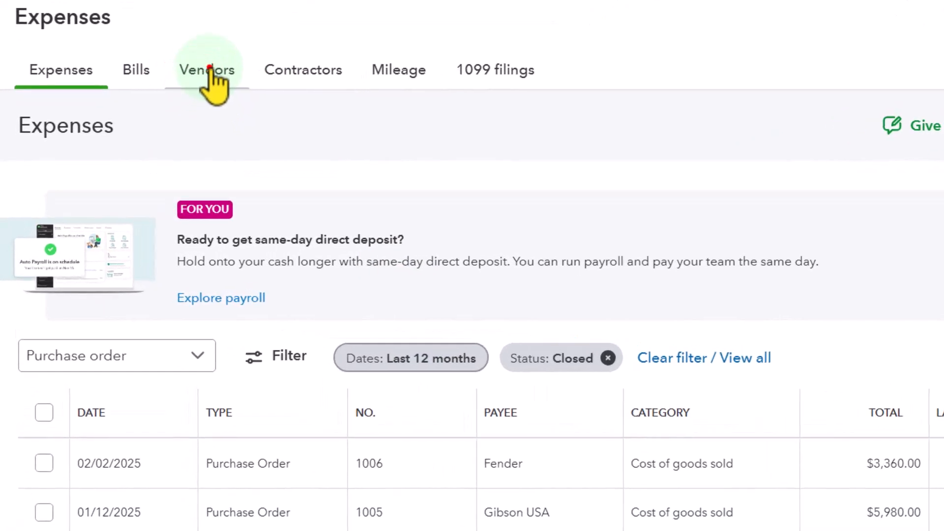
Step: Check the Vendors list with and without its filter for unbilled purchase orders
click(209, 69)
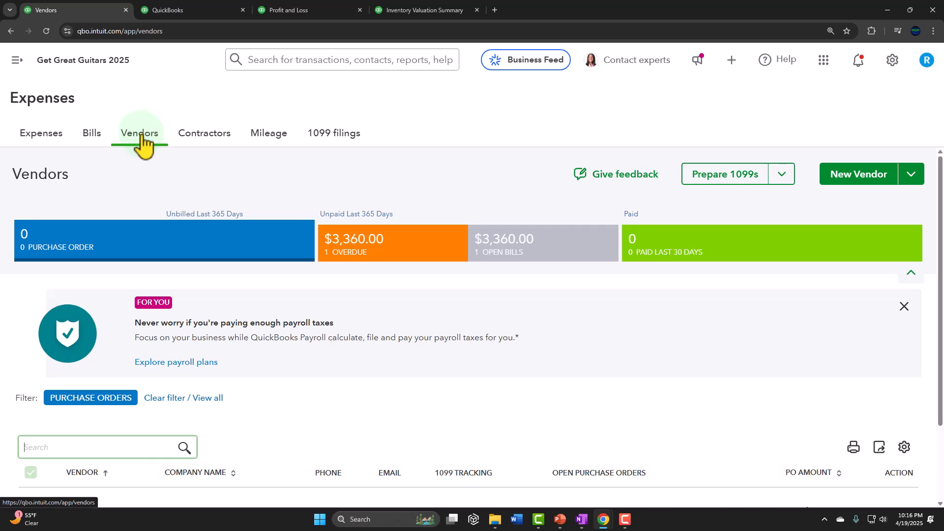
click(127, 248)
scroll(129, 249, down, 5)
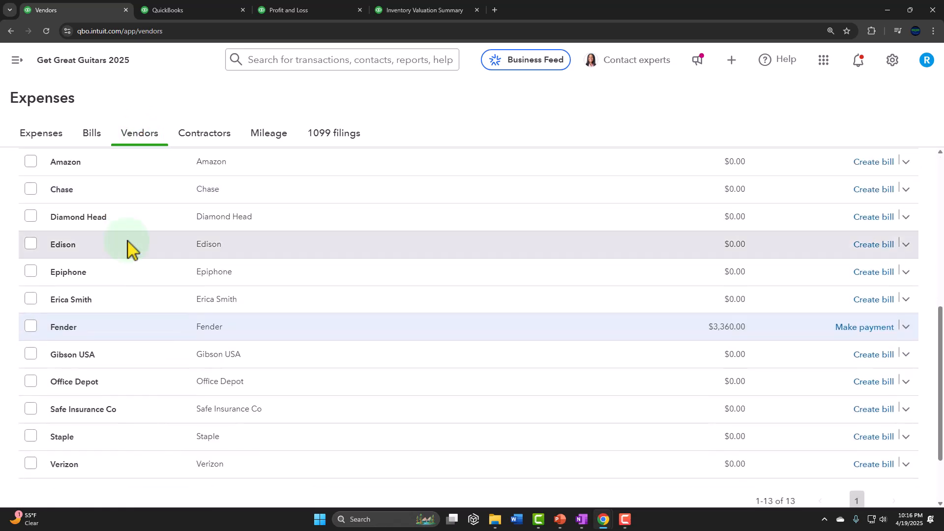
scroll(129, 249, up, 8)
click(135, 253)
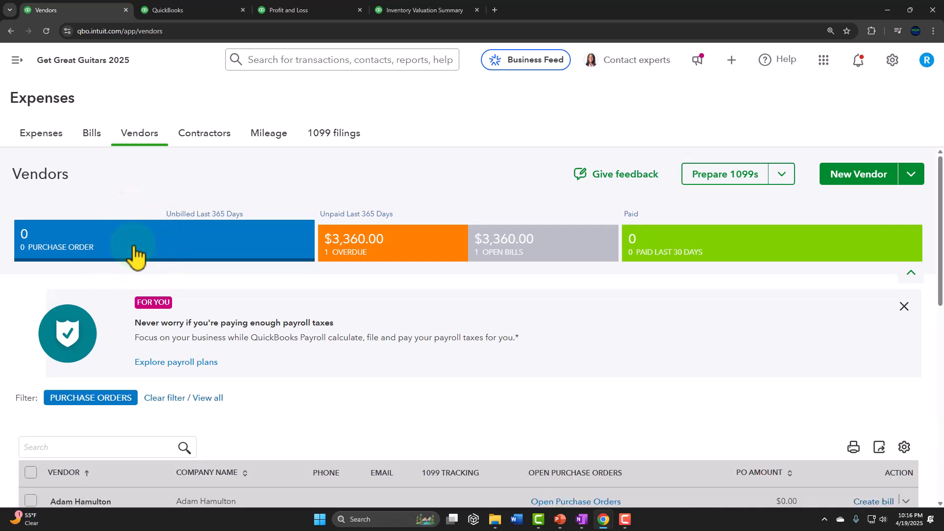
scroll(140, 259, down, 2)
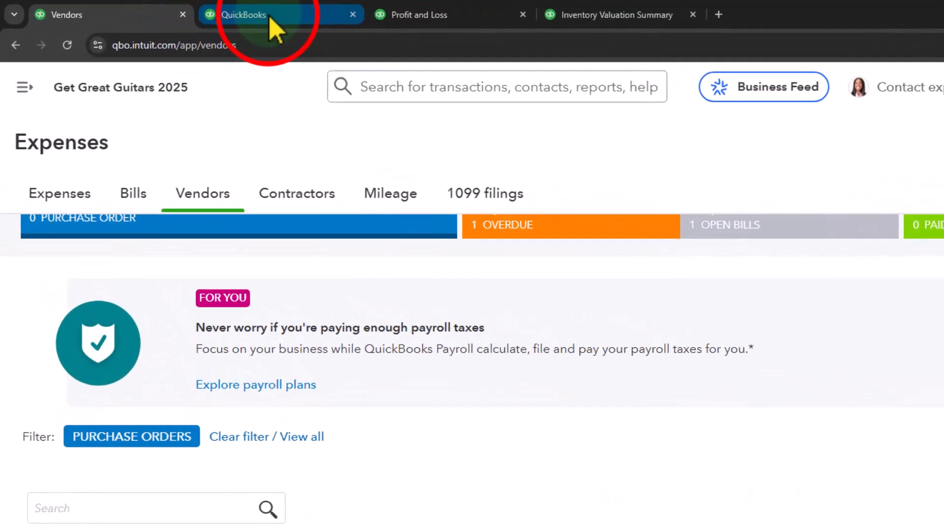
Step: Review the Balance Sheet's January and February 2025 columns from the current assets down to the current liabilities
click(270, 20)
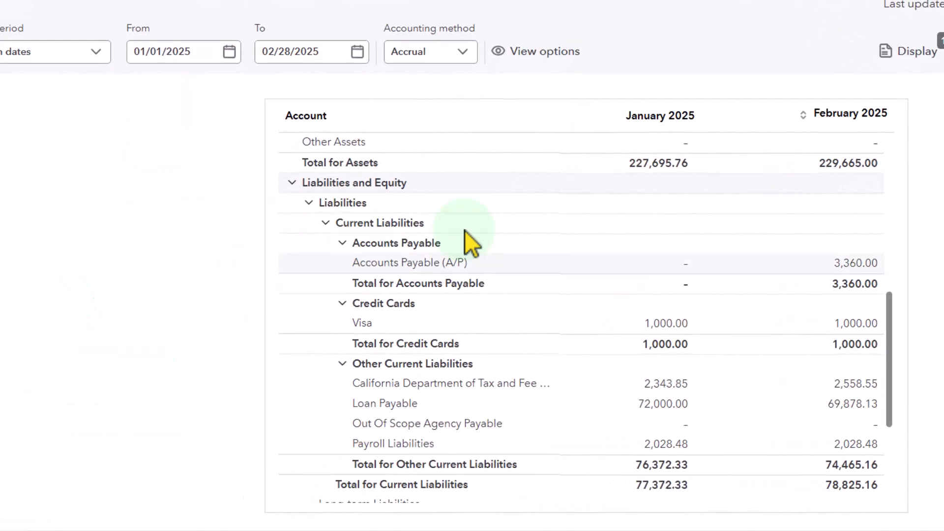
click(855, 120)
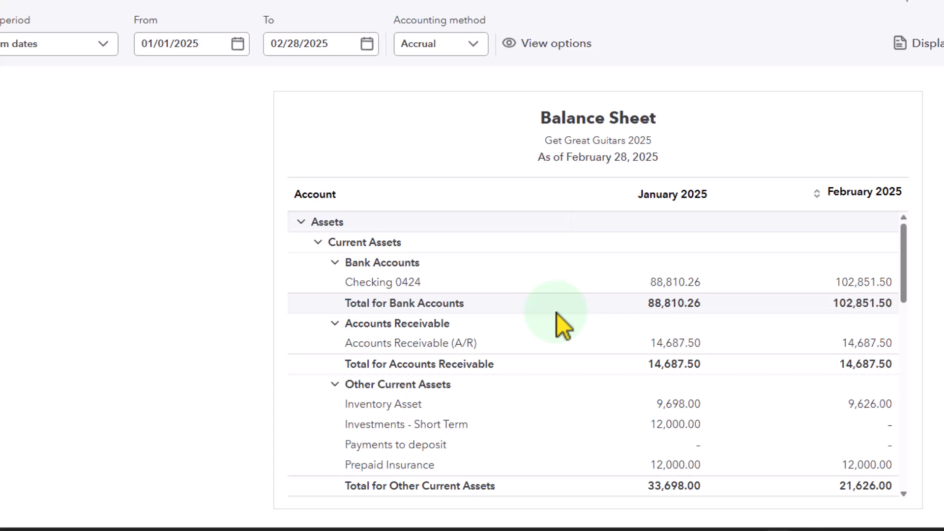
scroll(556, 313, down, 5)
scroll(556, 312, down, 5)
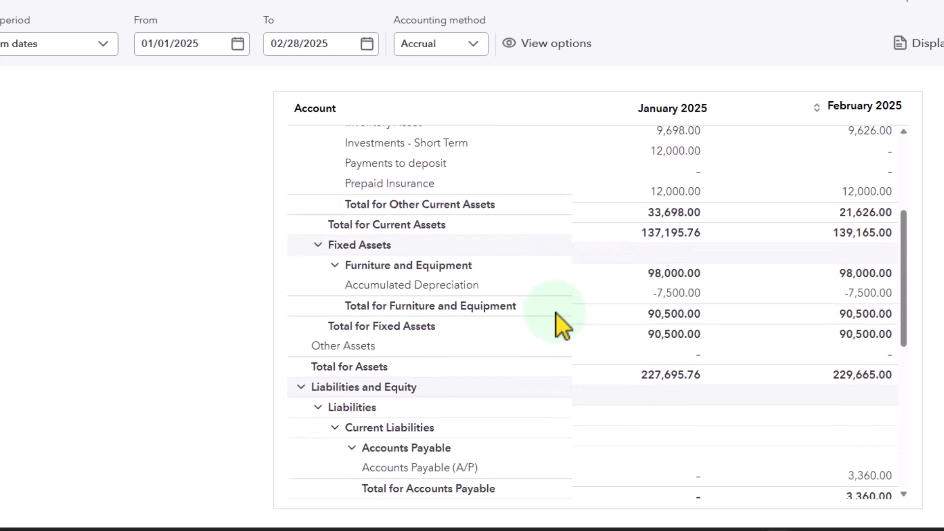
scroll(555, 313, down, 4)
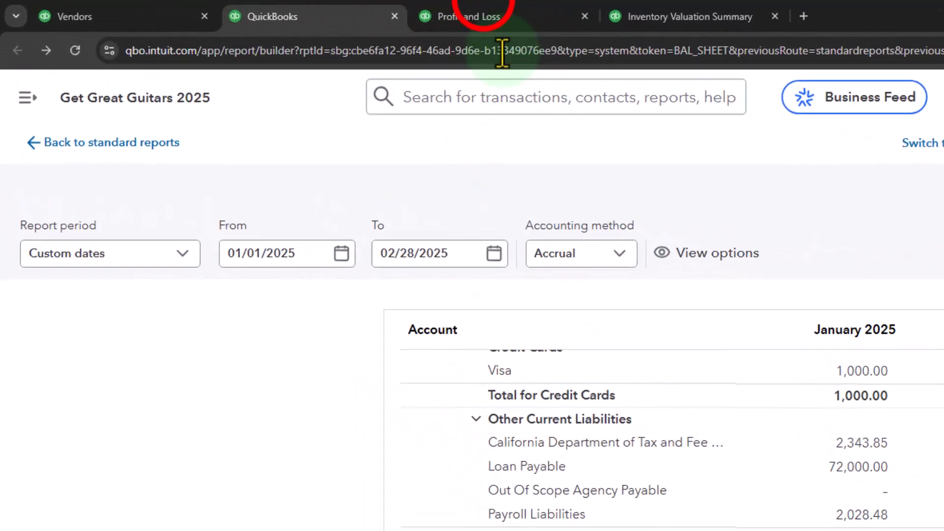
Step: Review the January-February 2025 Profit and Loss report down to net income, and go back to the Vendors list
click(295, 10)
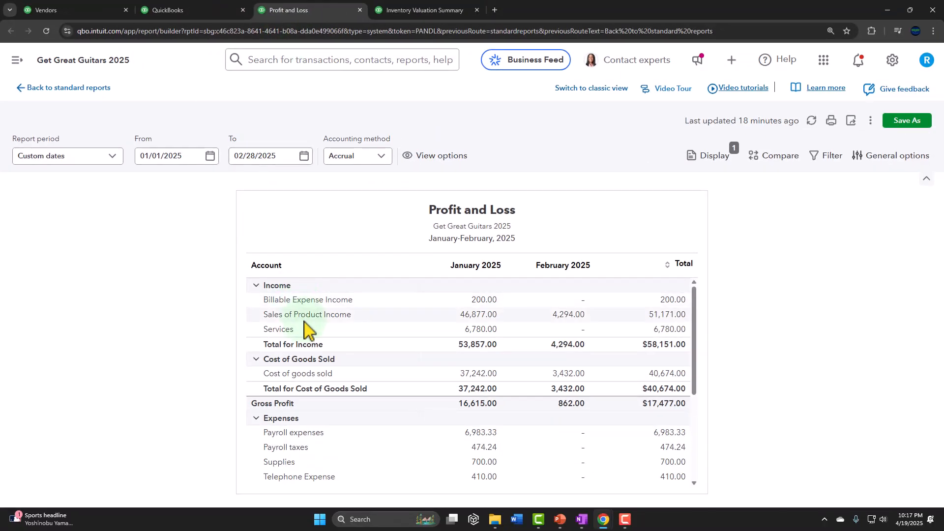
scroll(306, 324, down, 3)
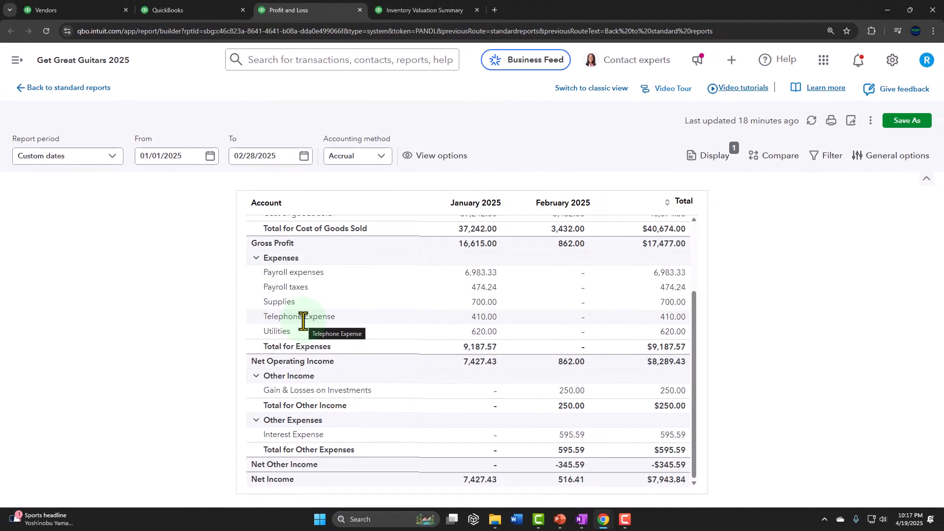
click(91, 9)
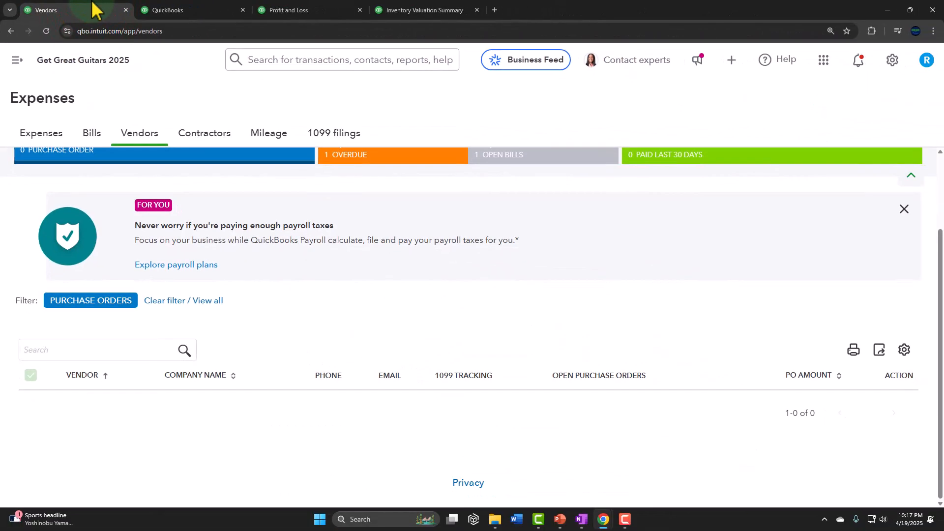
Step: Find the Trial Balance among the standard reports and open it
click(17, 60)
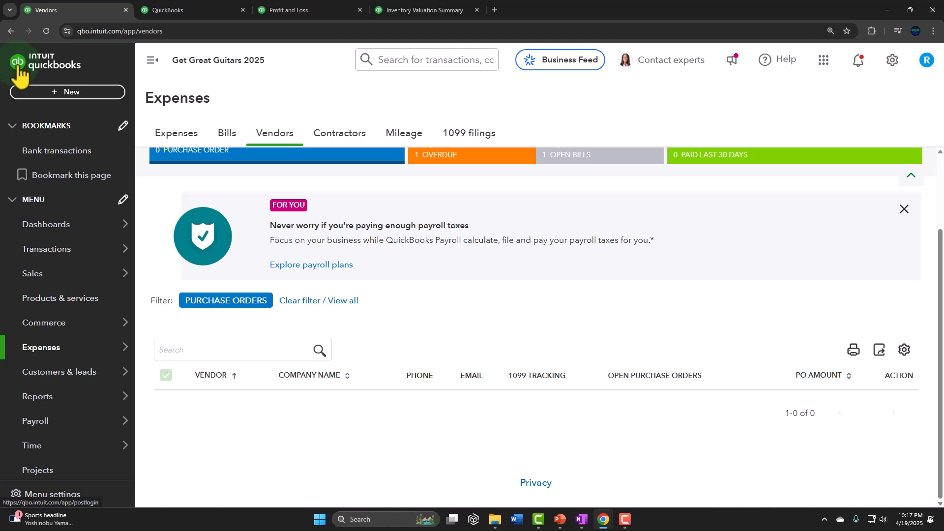
click(42, 399)
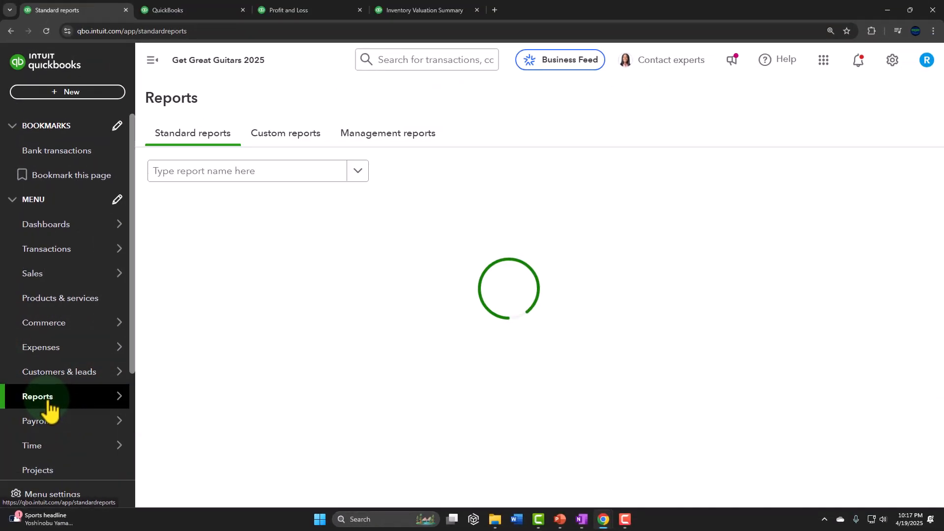
click(152, 60)
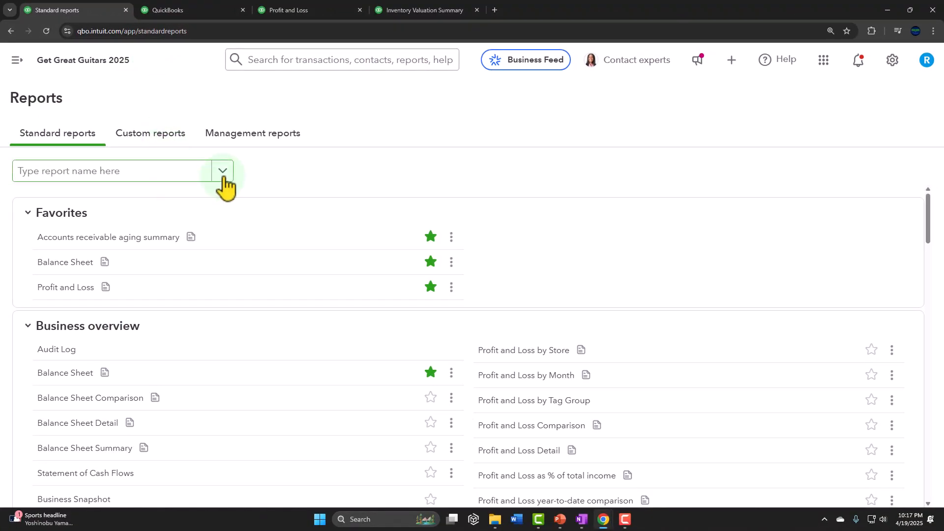
click(172, 169)
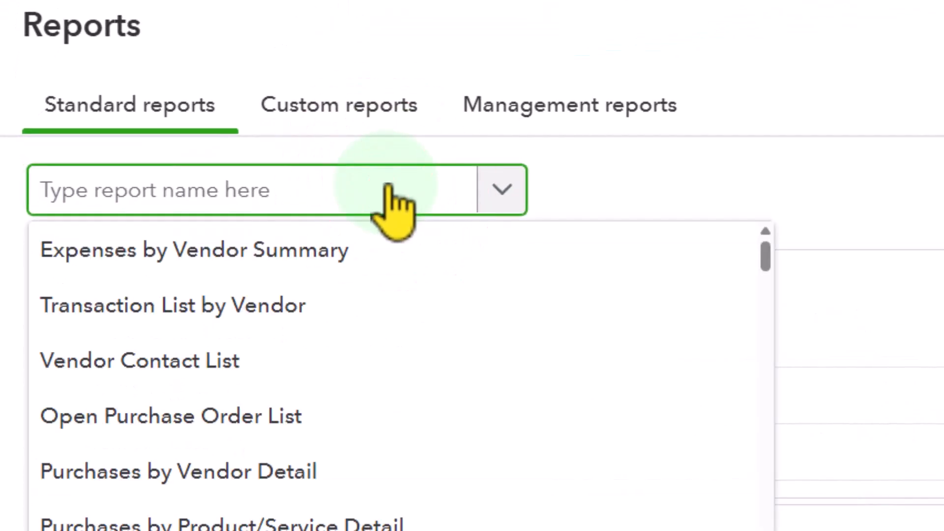
text(tria)
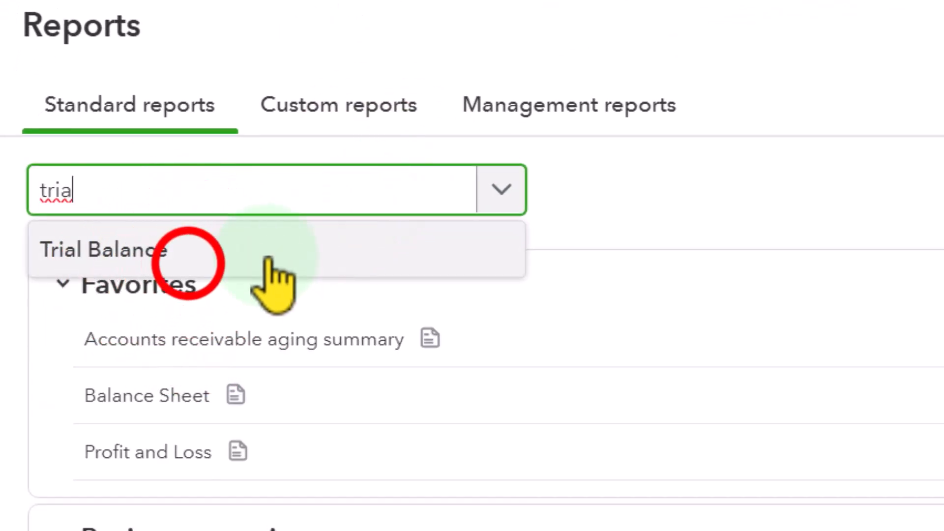
click(130, 249)
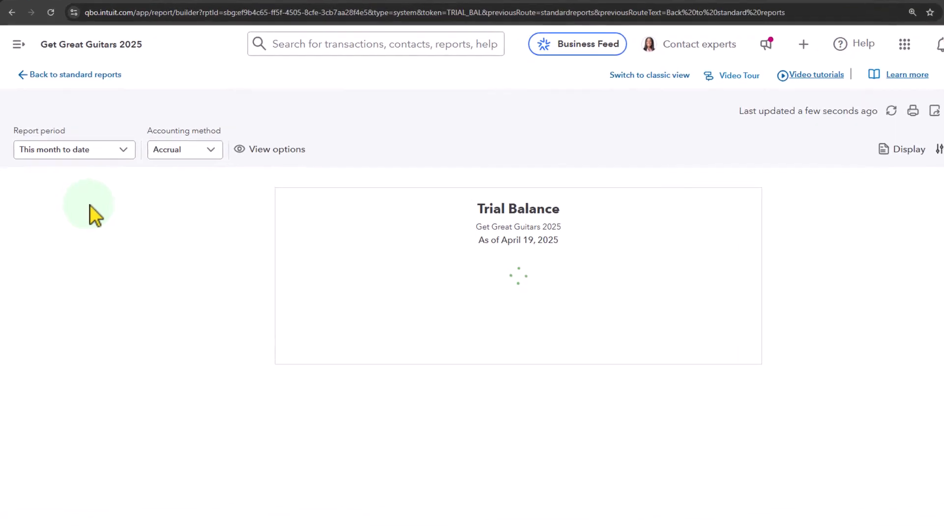
Step: Set the Trial Balance to custom dates from 01/01/2025 to 02/28/2025 and look over the accounts
click(185, 99)
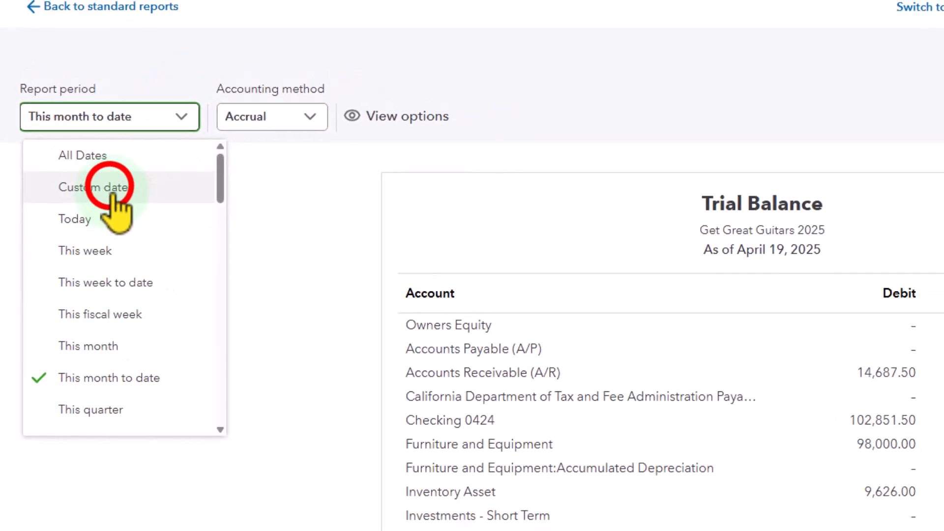
click(113, 196)
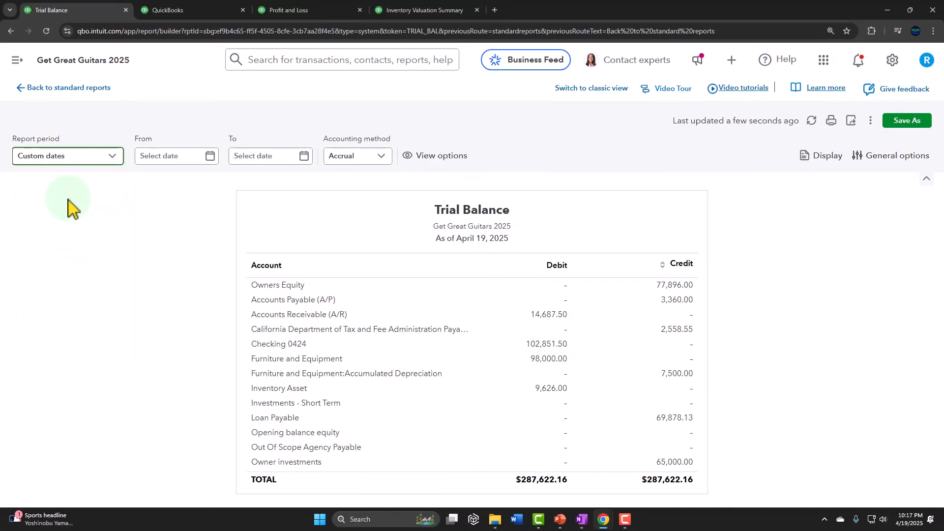
text(01)
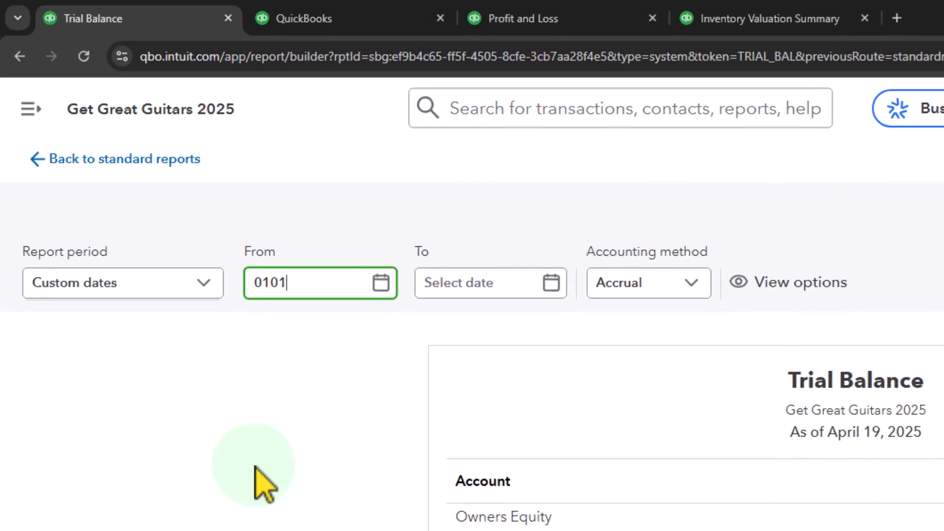
text(/01/2025)
key(Tab)
text(0)
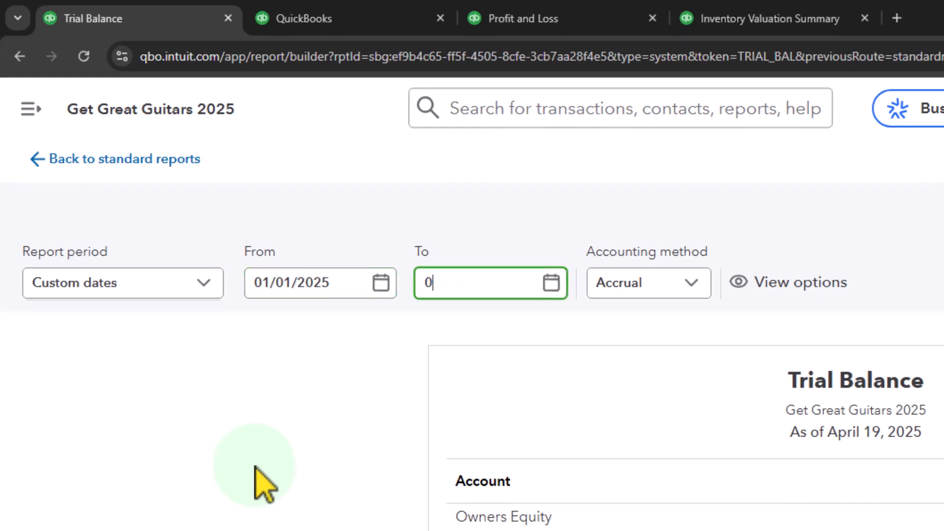
text(2/28/2025)
key(Tab)
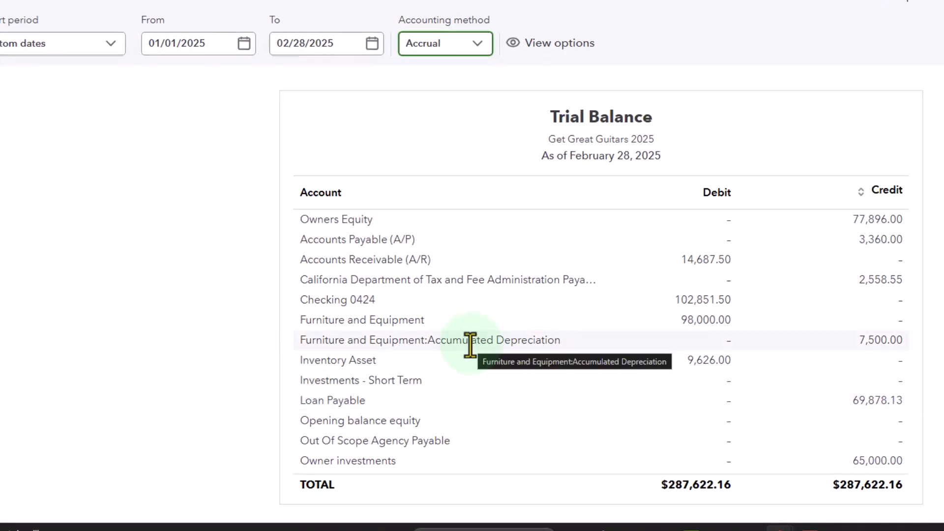
scroll(470, 344, down, 5)
scroll(471, 344, up, 5)
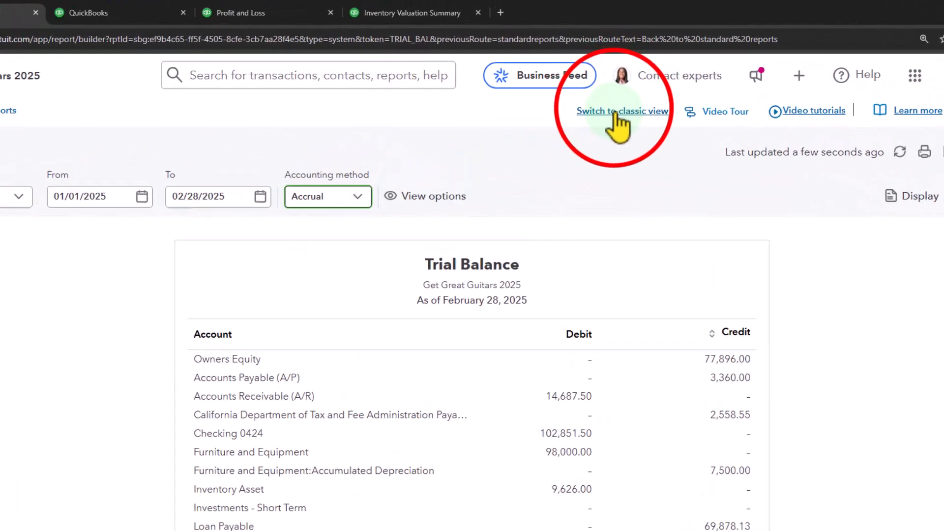
Step: Switch the Trial Balance to the classic view and set its report period from 01/01/2025 to 02/28/2025
click(615, 112)
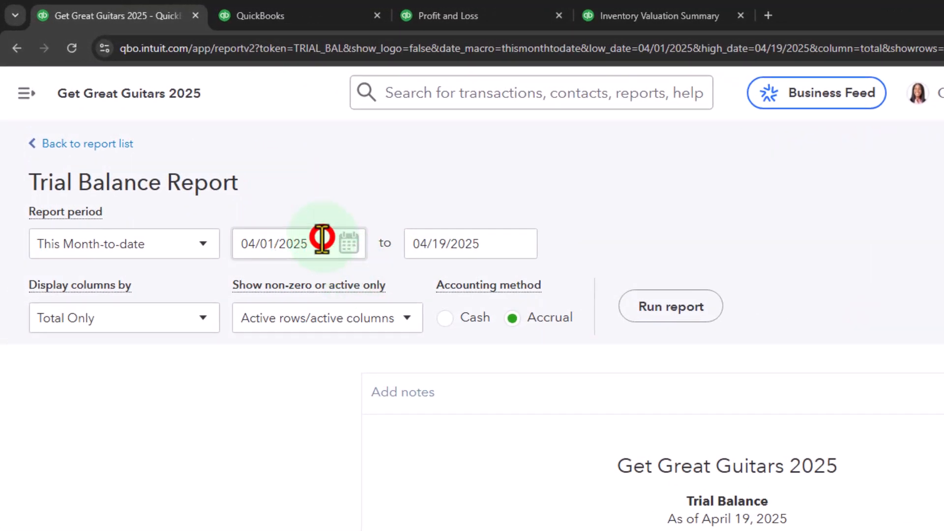
click(322, 238)
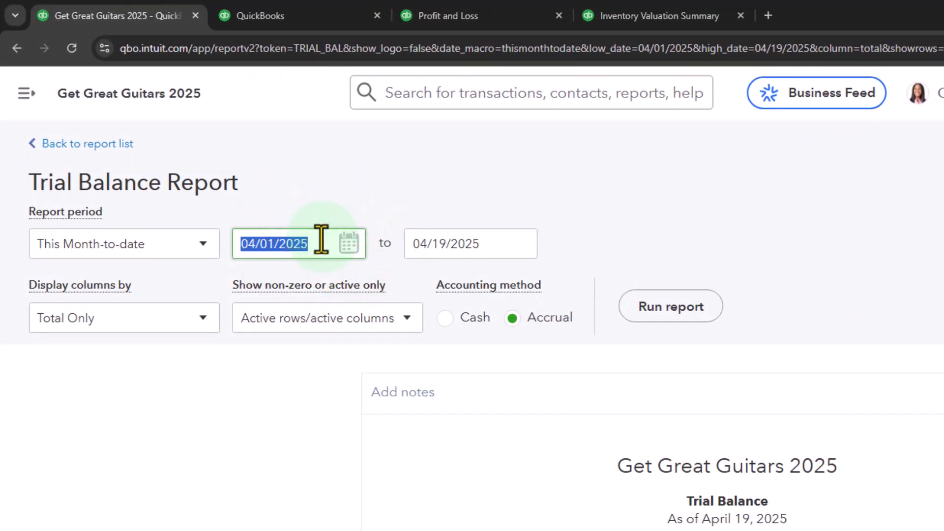
text(0101)
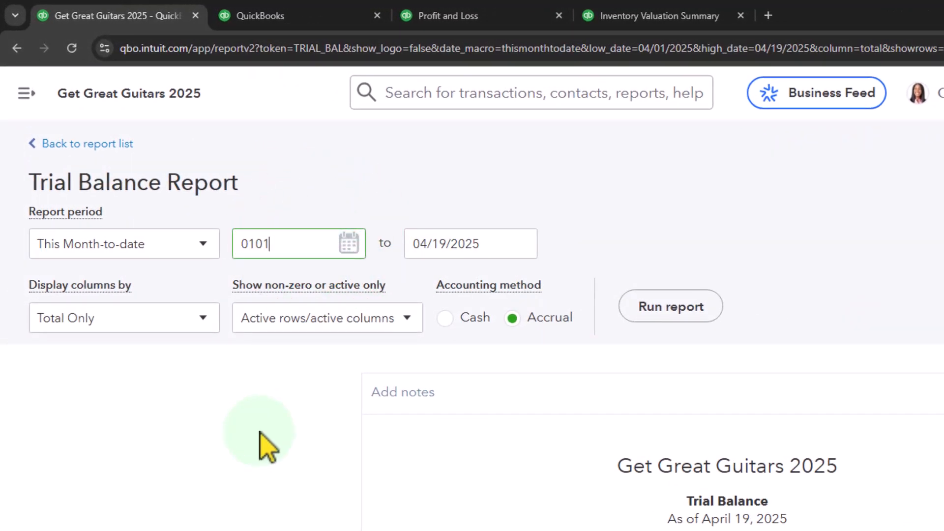
text(/01/2025)
key(Tab)
text(0)
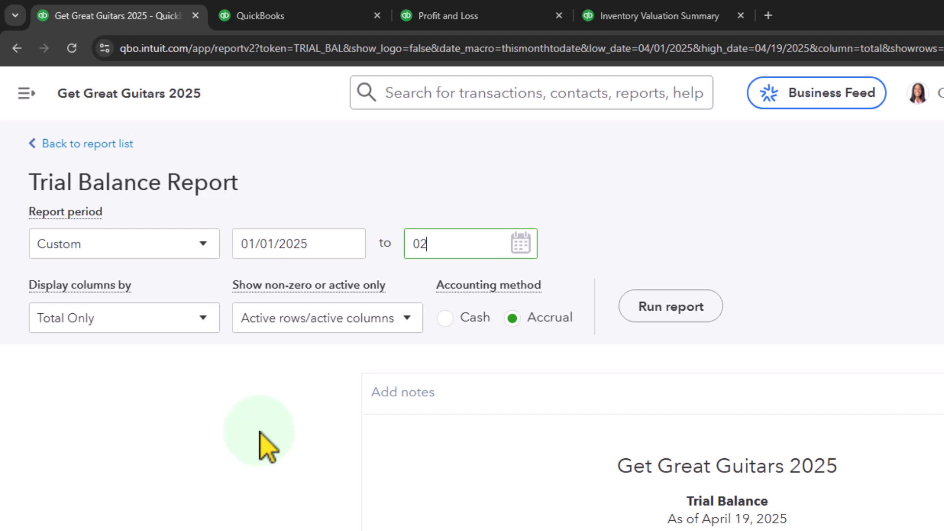
text(2/28/2025)
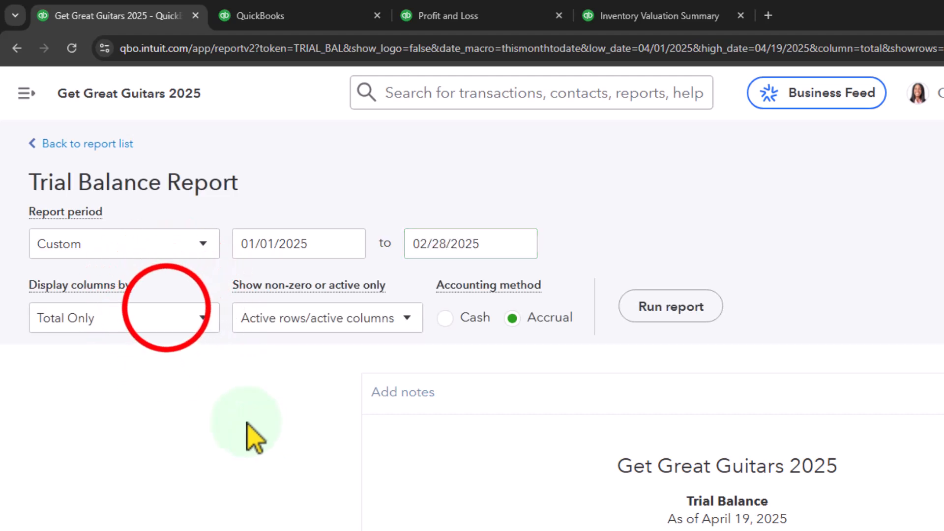
Step: Display the Trial Balance columns by Months and run the report
click(172, 319)
click(139, 384)
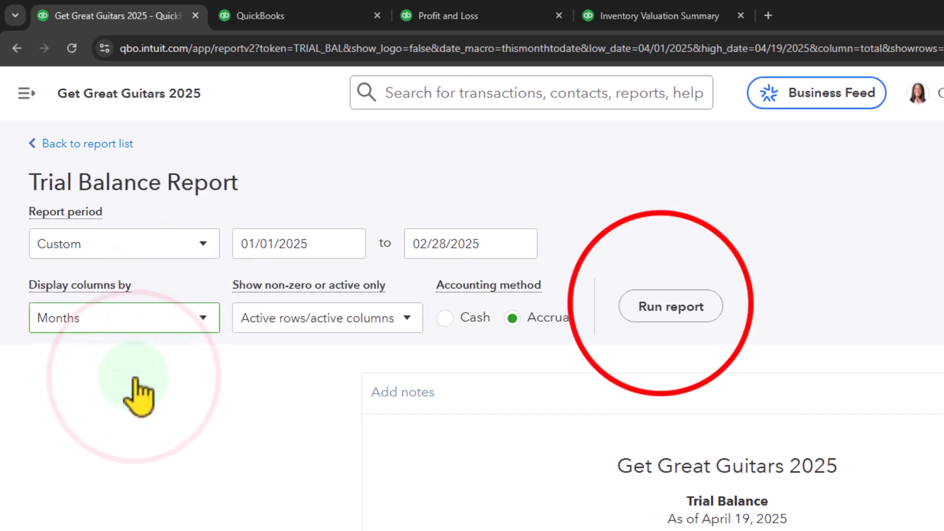
click(662, 307)
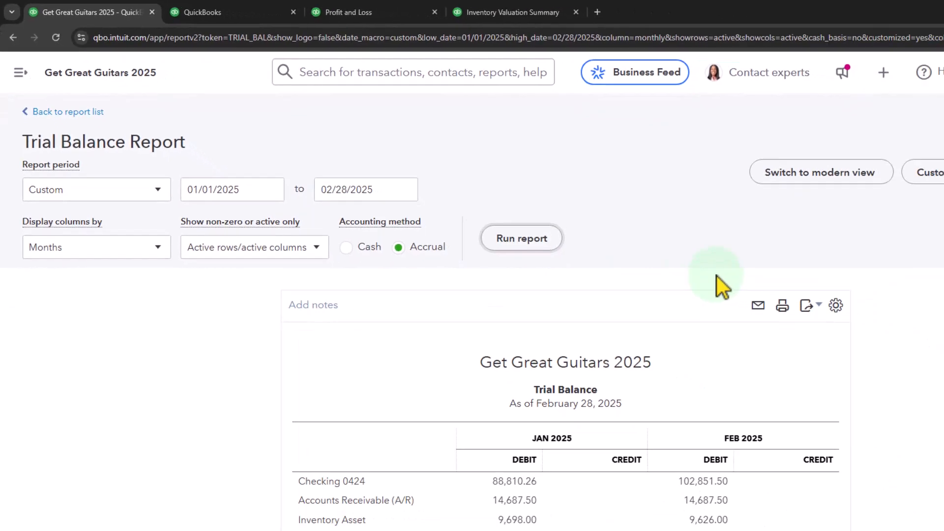
Step: Review the Trial Balance's January and February 2025 debit and credit columns from Checking down to the totals
scroll(842, 248, down, 2)
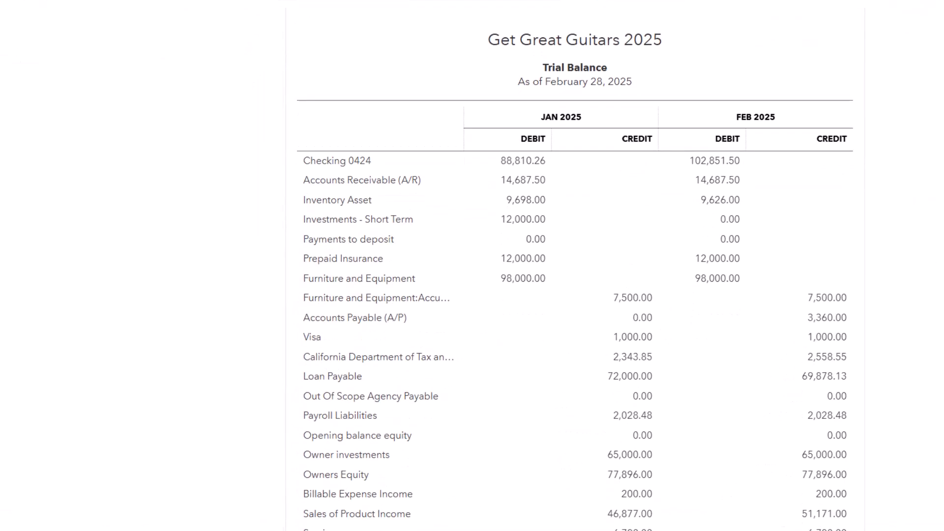
scroll(575, 270, down, 1)
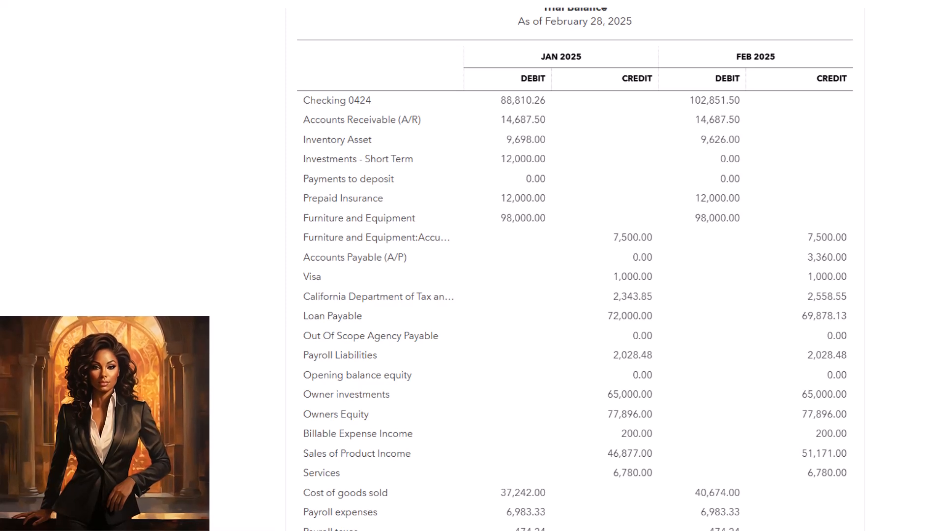
click(524, 158)
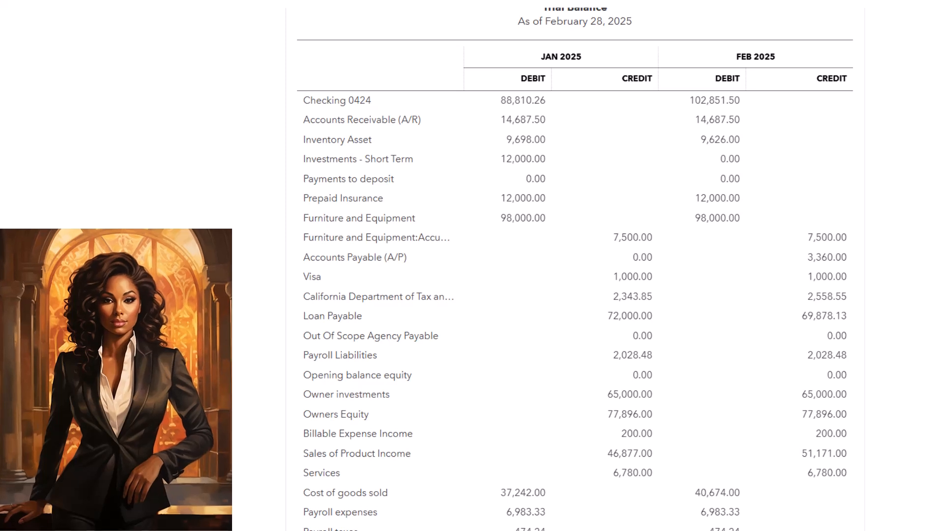
scroll(575, 270, down, 4)
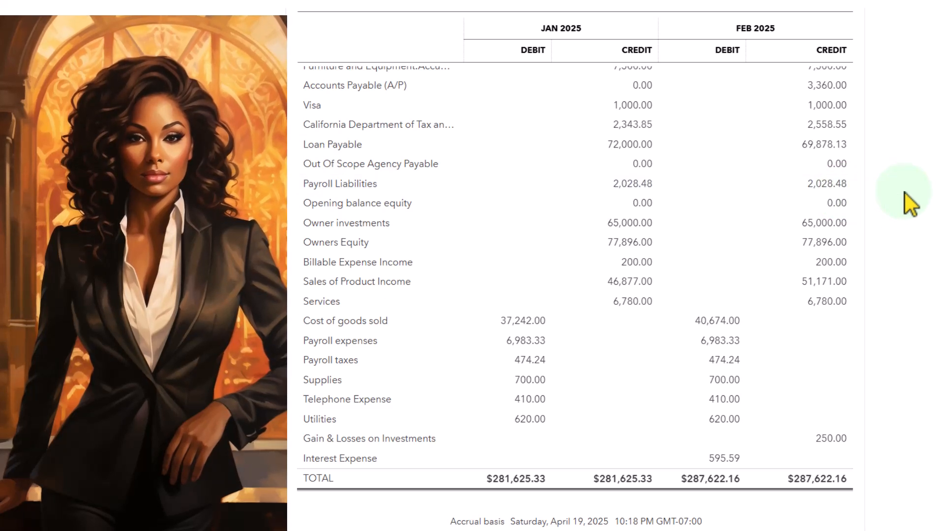
scroll(904, 193, up, 4)
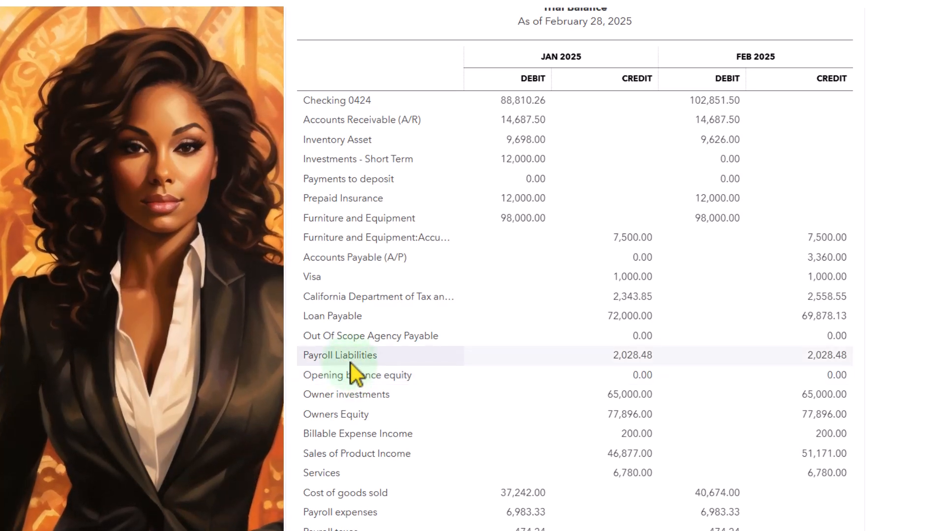
scroll(350, 363, down, 4)
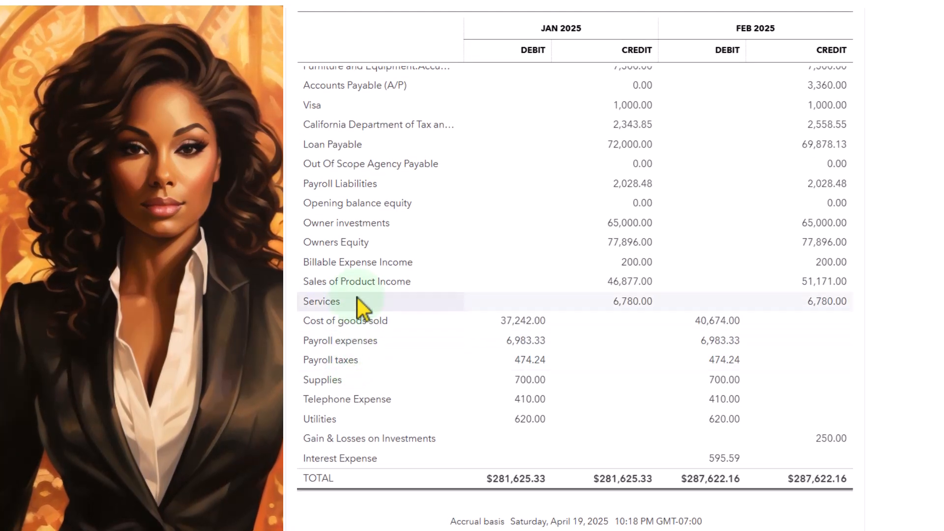